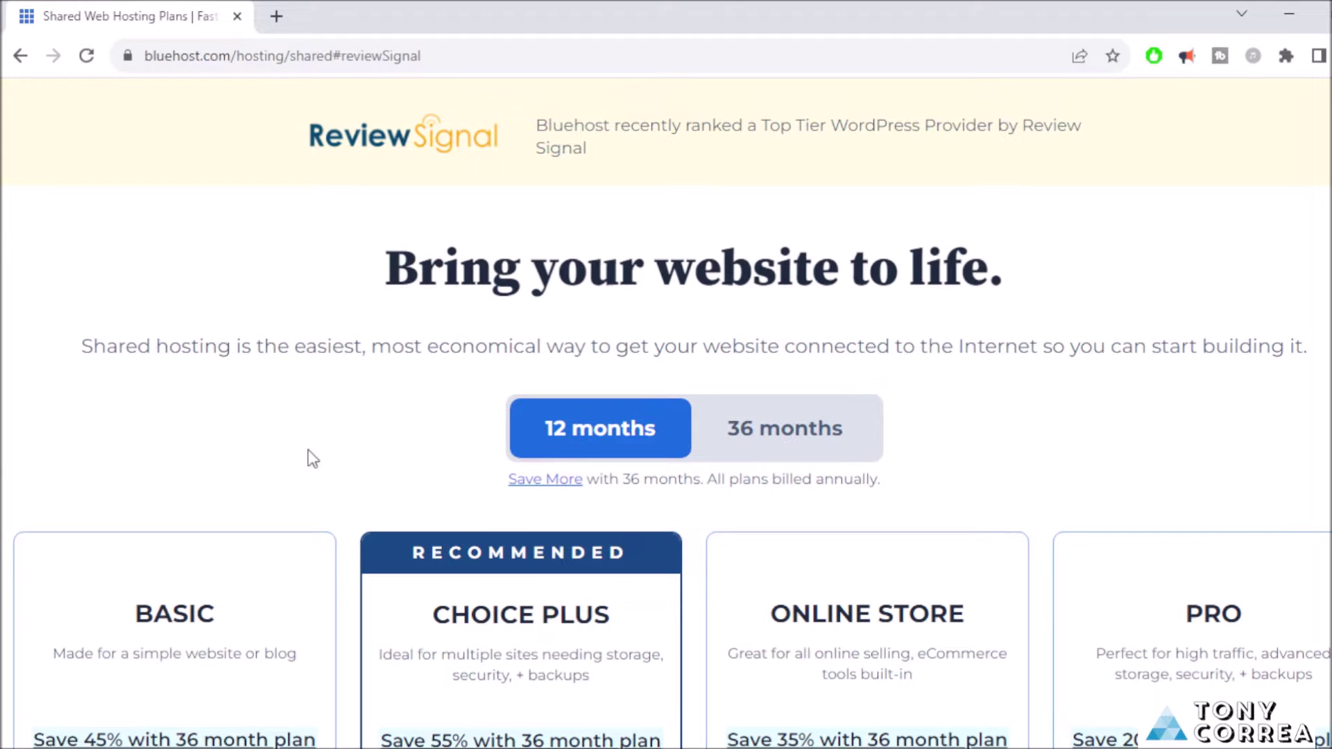
Select the BASIC hosting plan and skip the New Special Offer for an online store.
scroll(313, 458, down, 2)
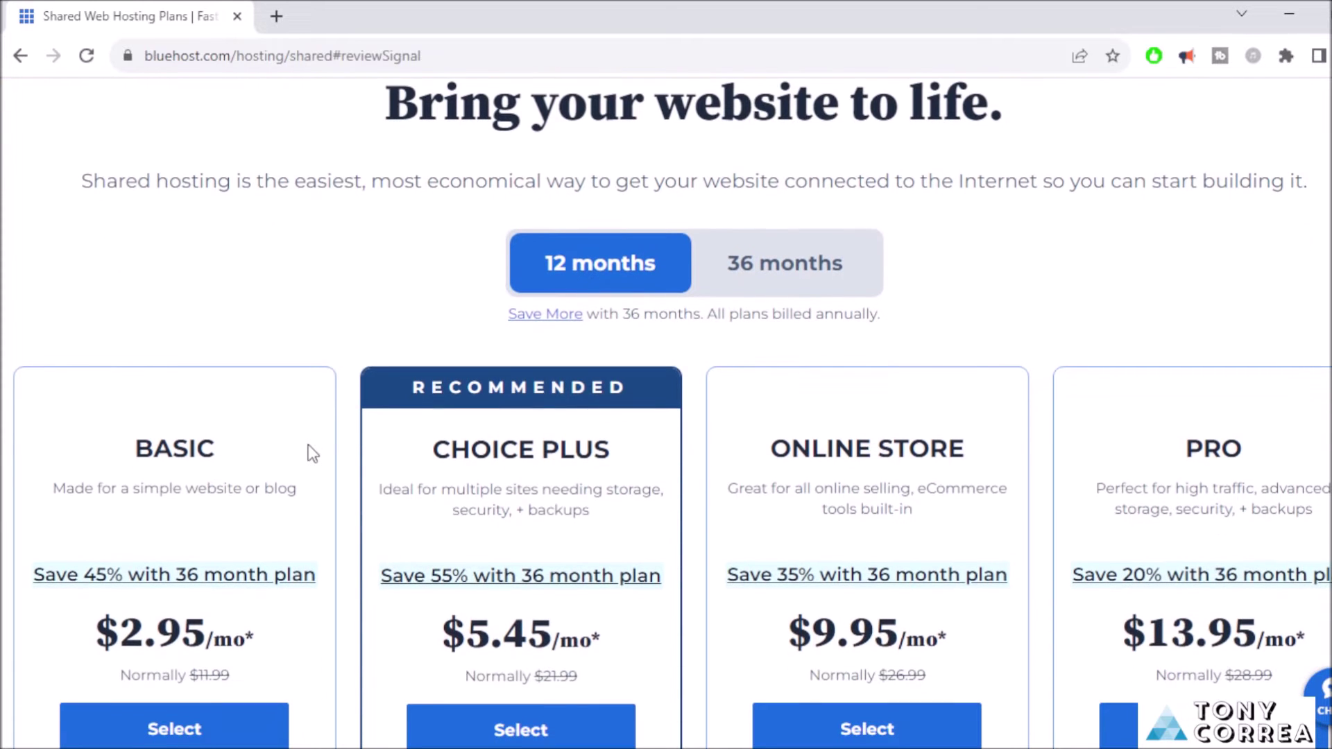
scroll(313, 454, down, 1)
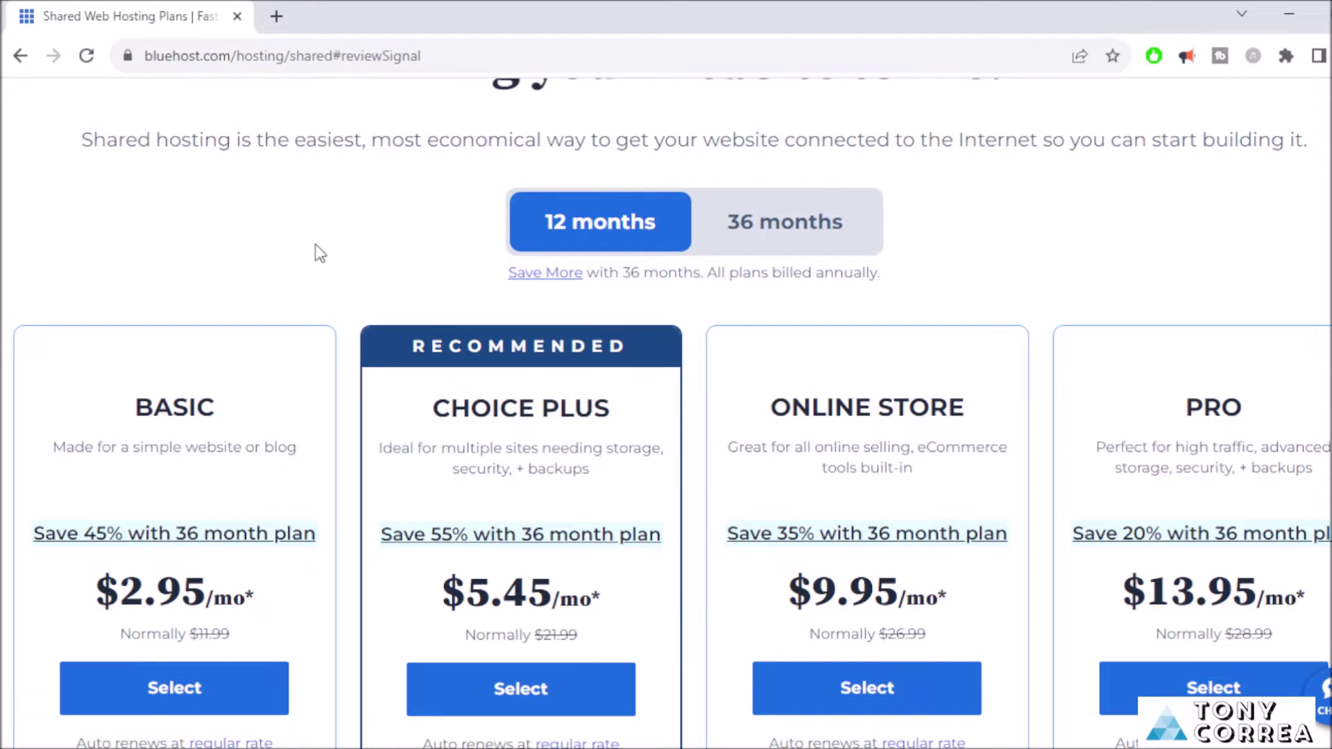
scroll(316, 246, down, 1)
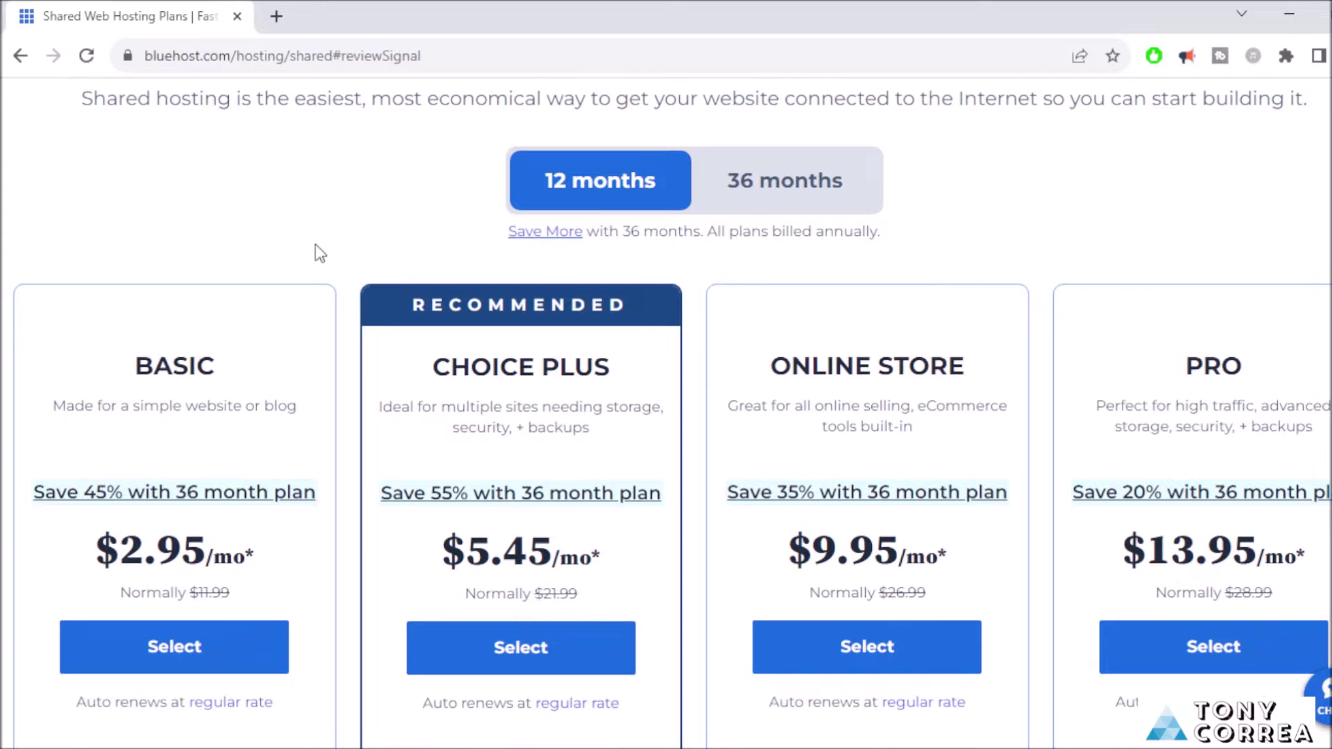
scroll(146, 242, down, 1)
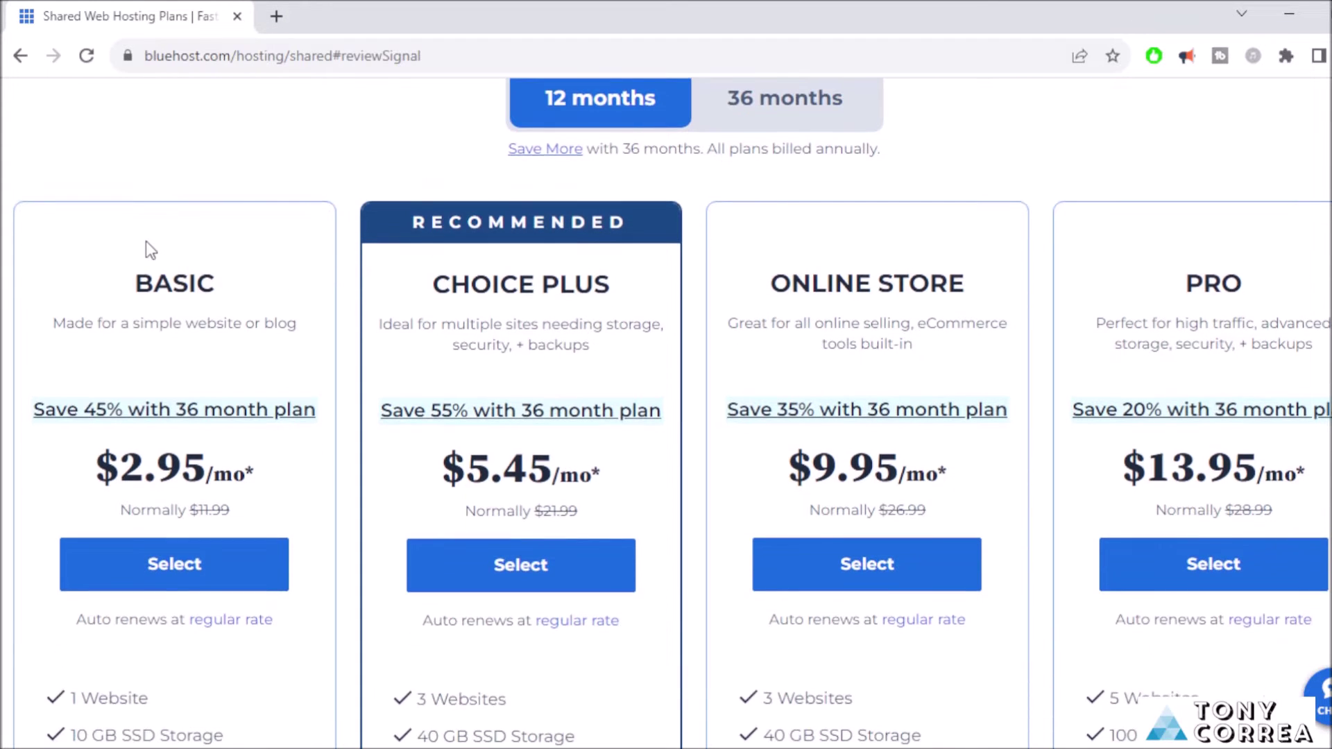
scroll(146, 240, down, 2)
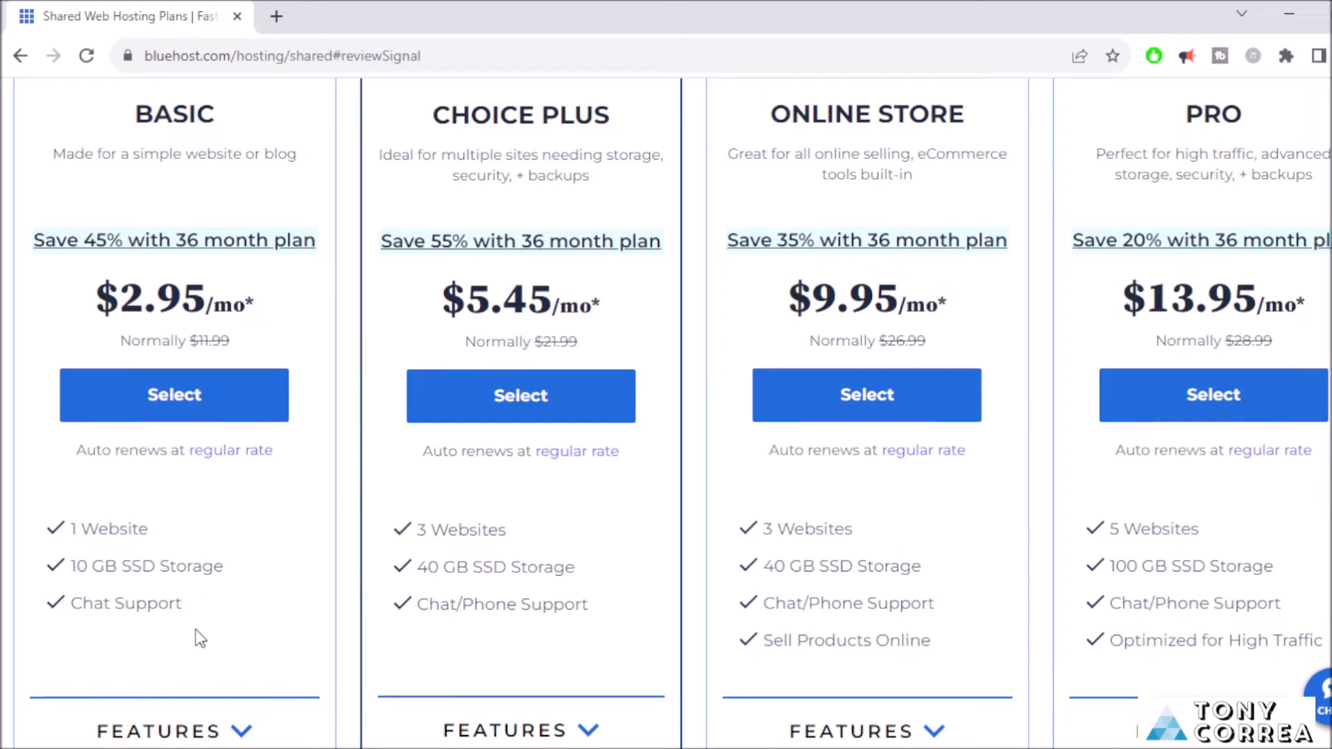
scroll(196, 630, down, 2)
scroll(198, 490, up, 3)
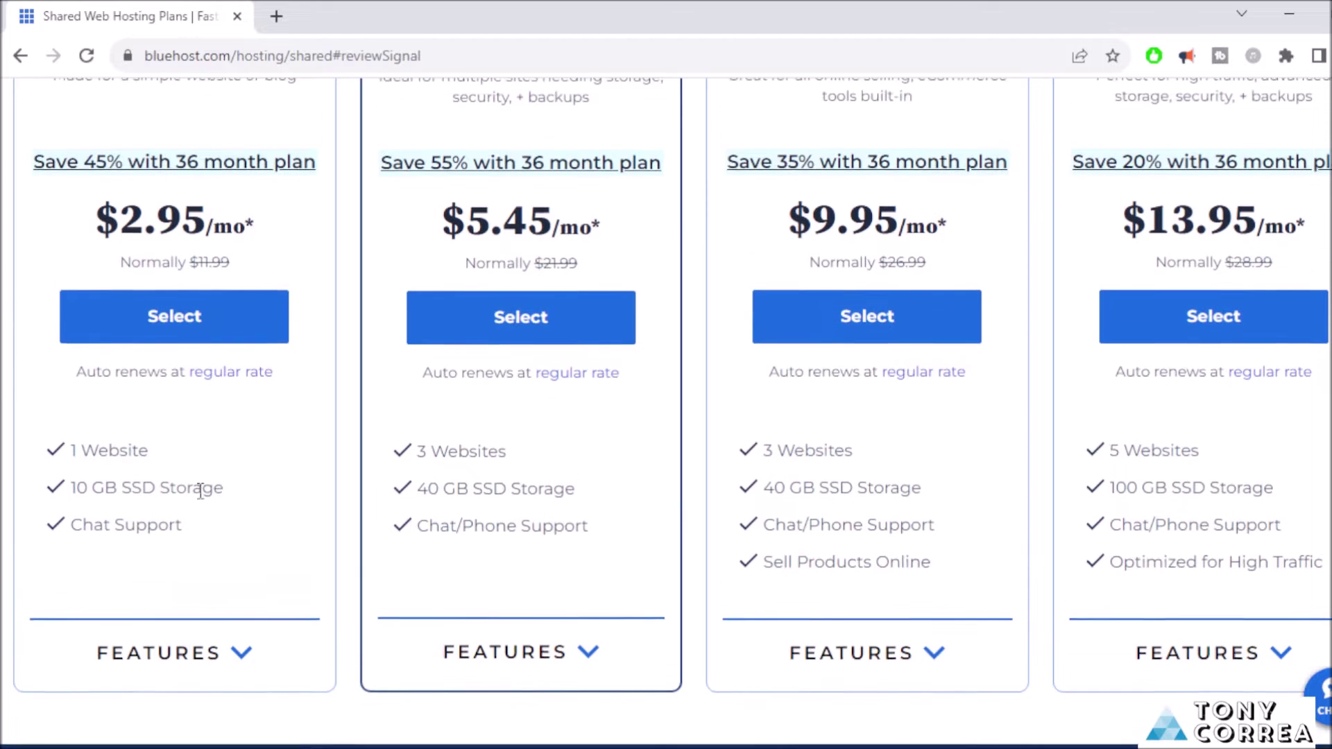
scroll(200, 498, up, 1)
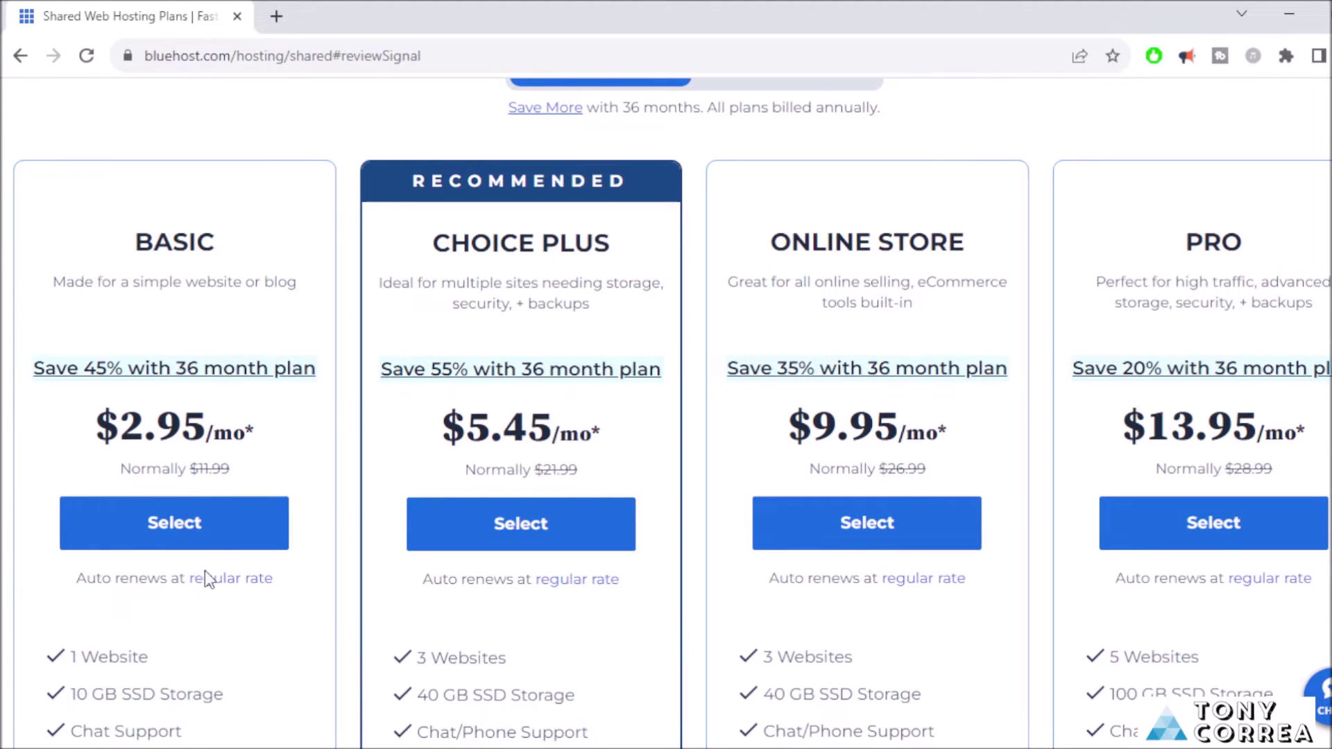
click(182, 526)
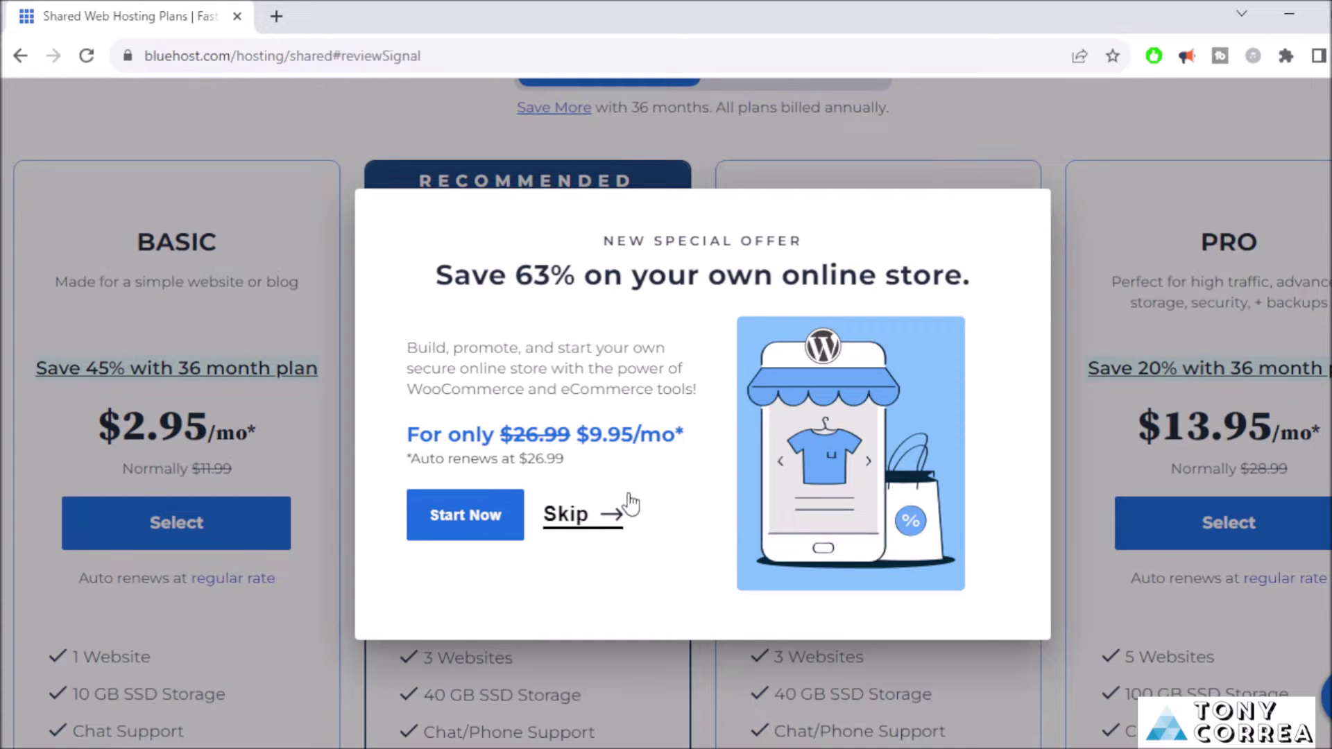
click(578, 526)
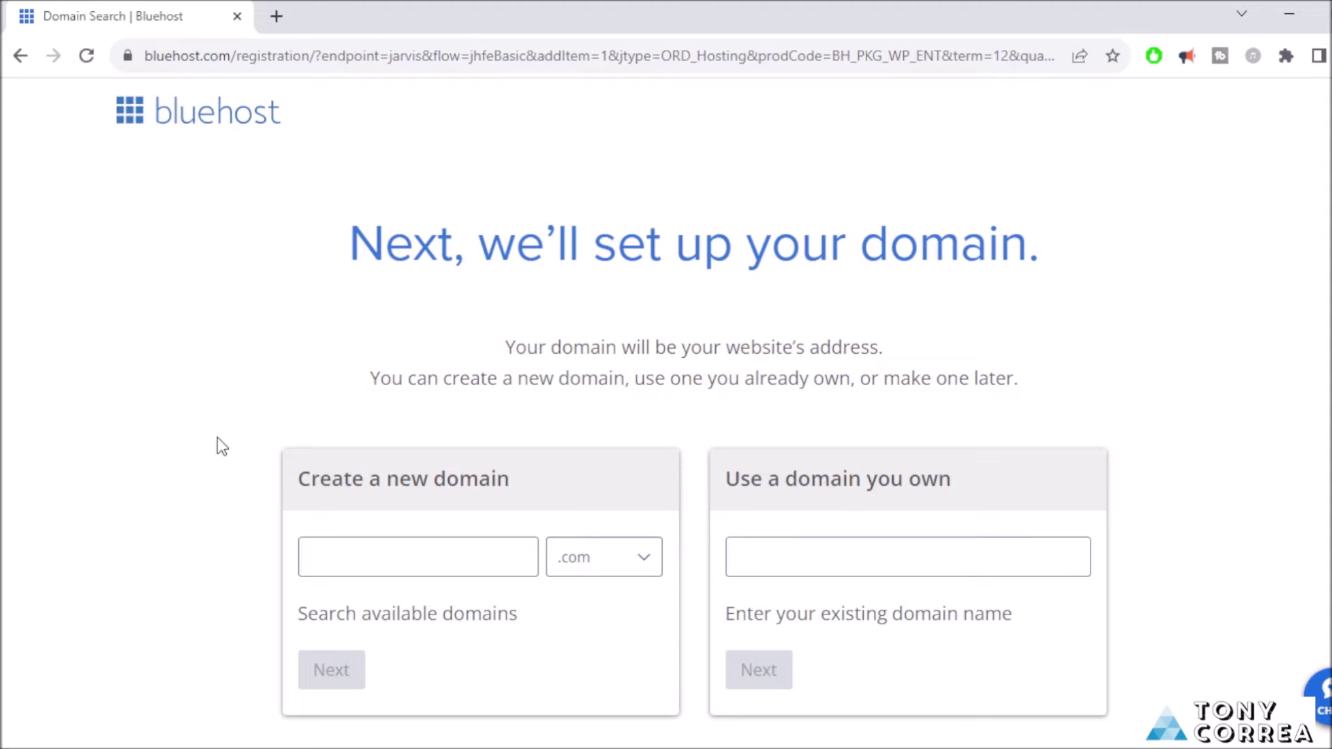
Enter the desired site name as a new .com domain and submit it for availability.
scroll(45, 479, down, 3)
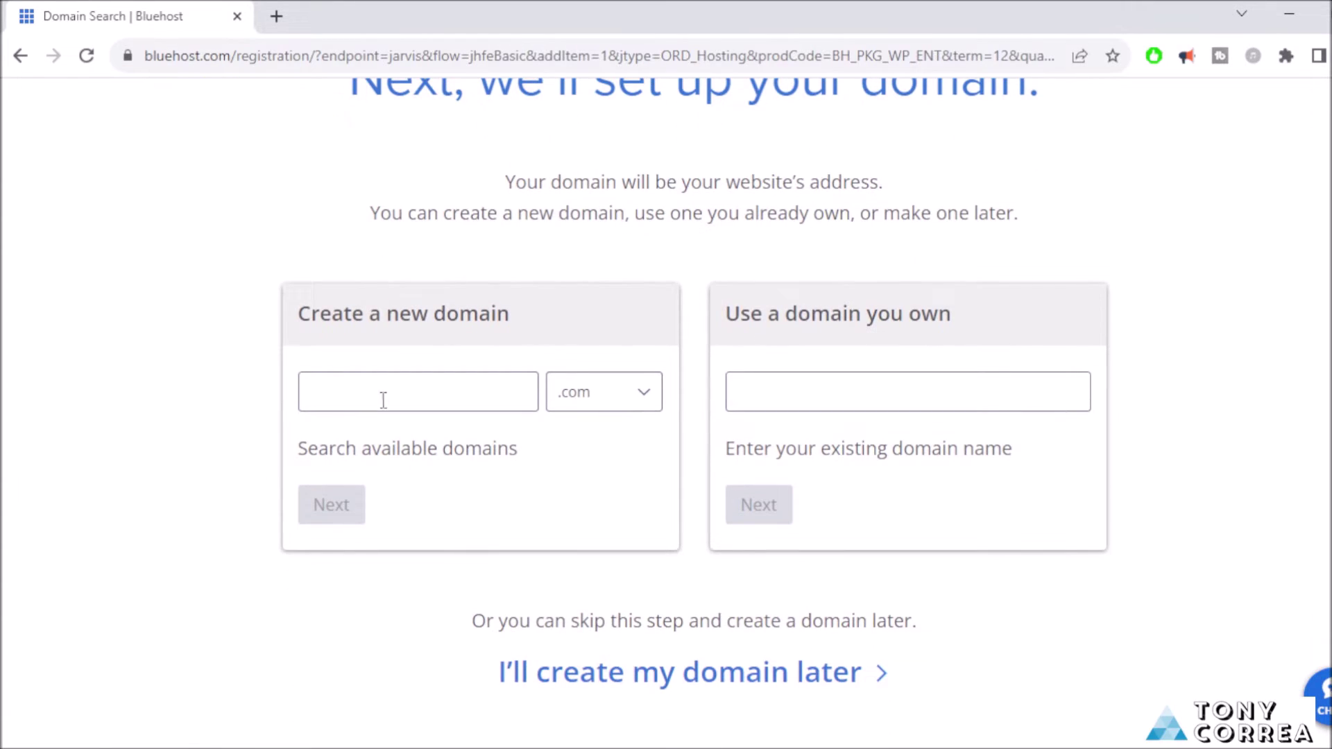
click(381, 398)
text(t)
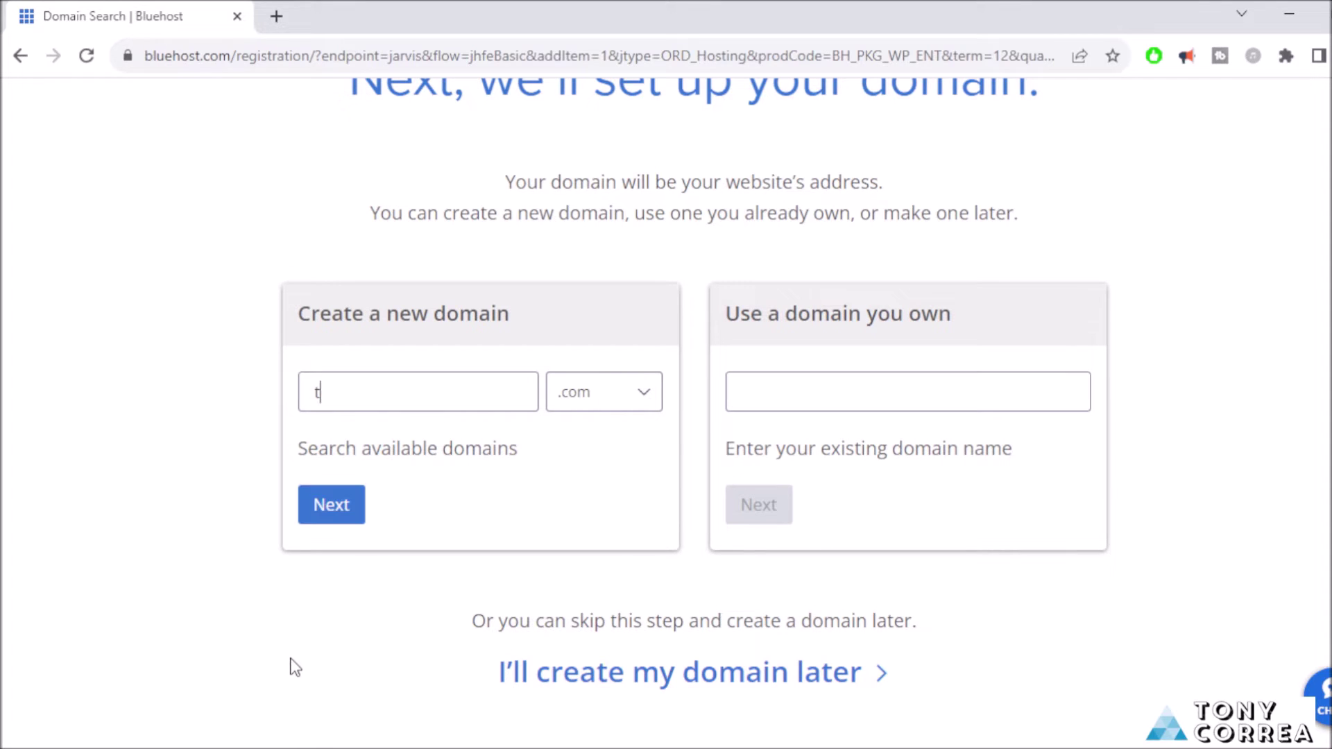
text(onycorreayou)
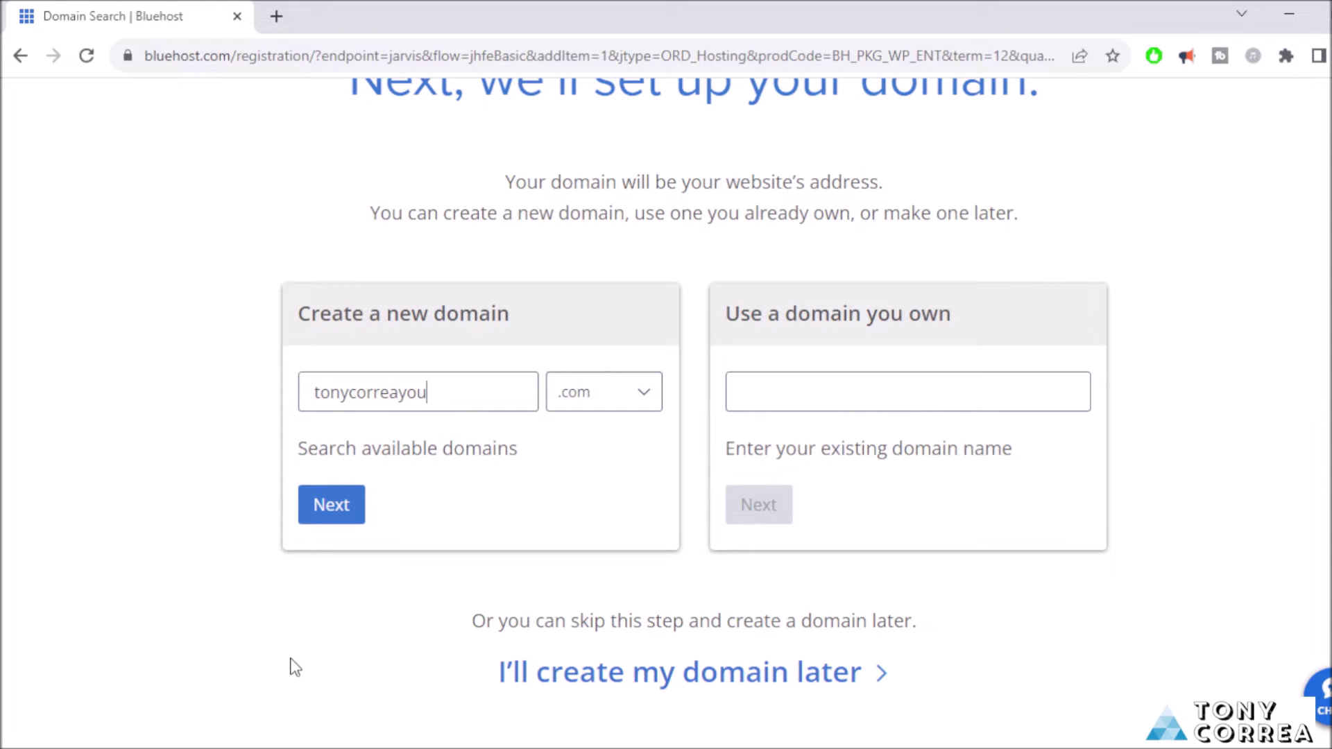
text(tuber)
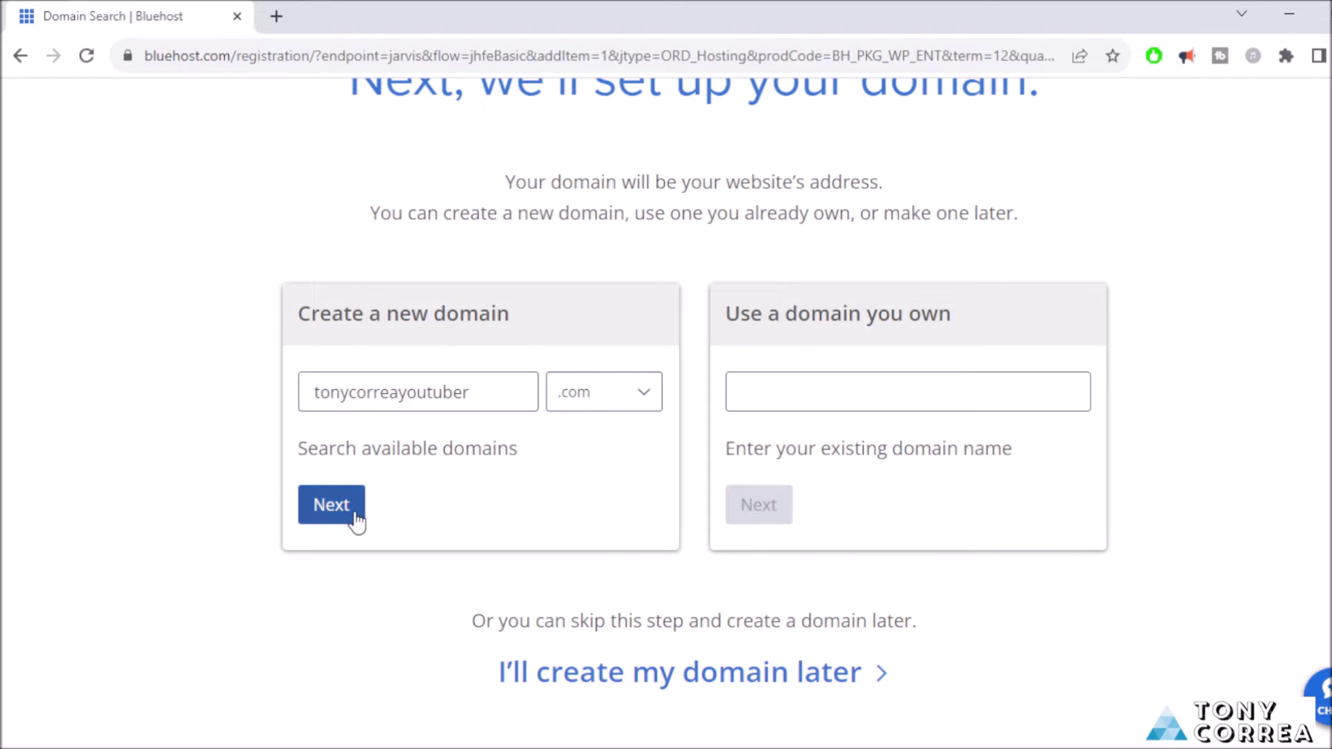
click(792, 401)
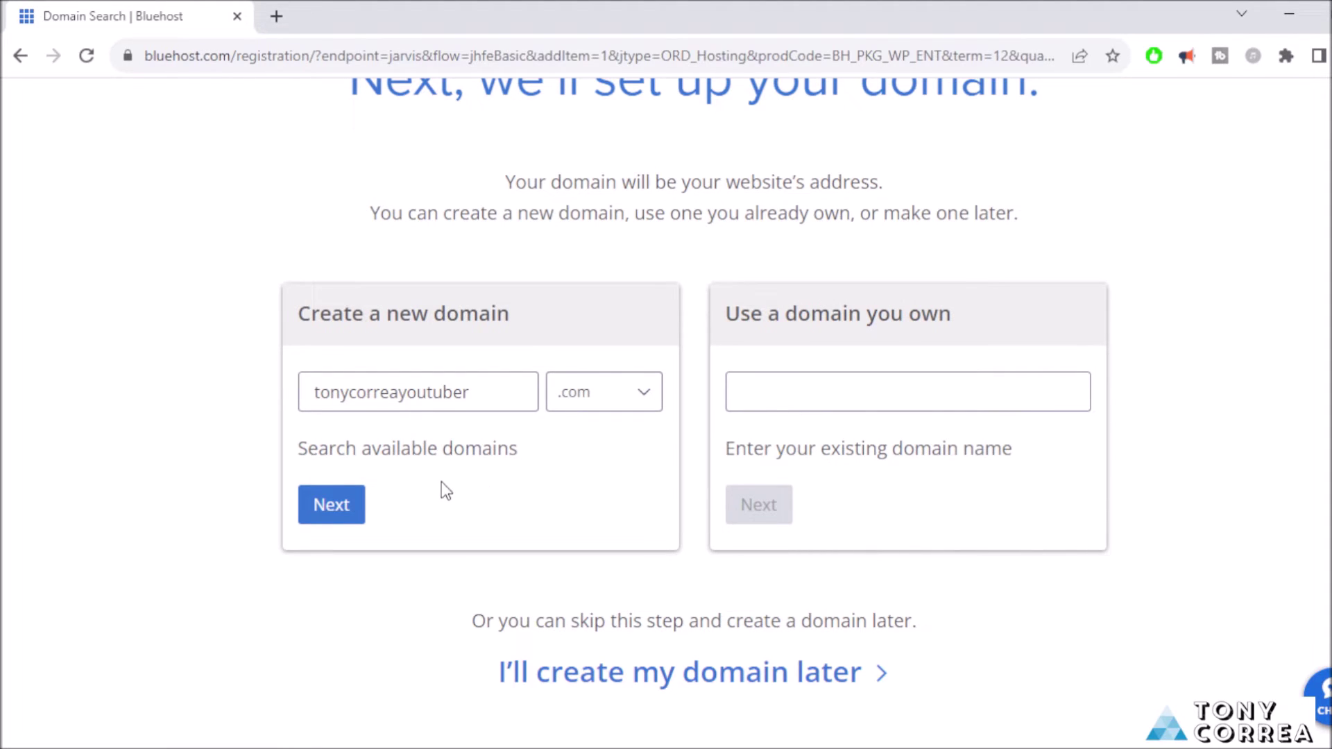
click(314, 506)
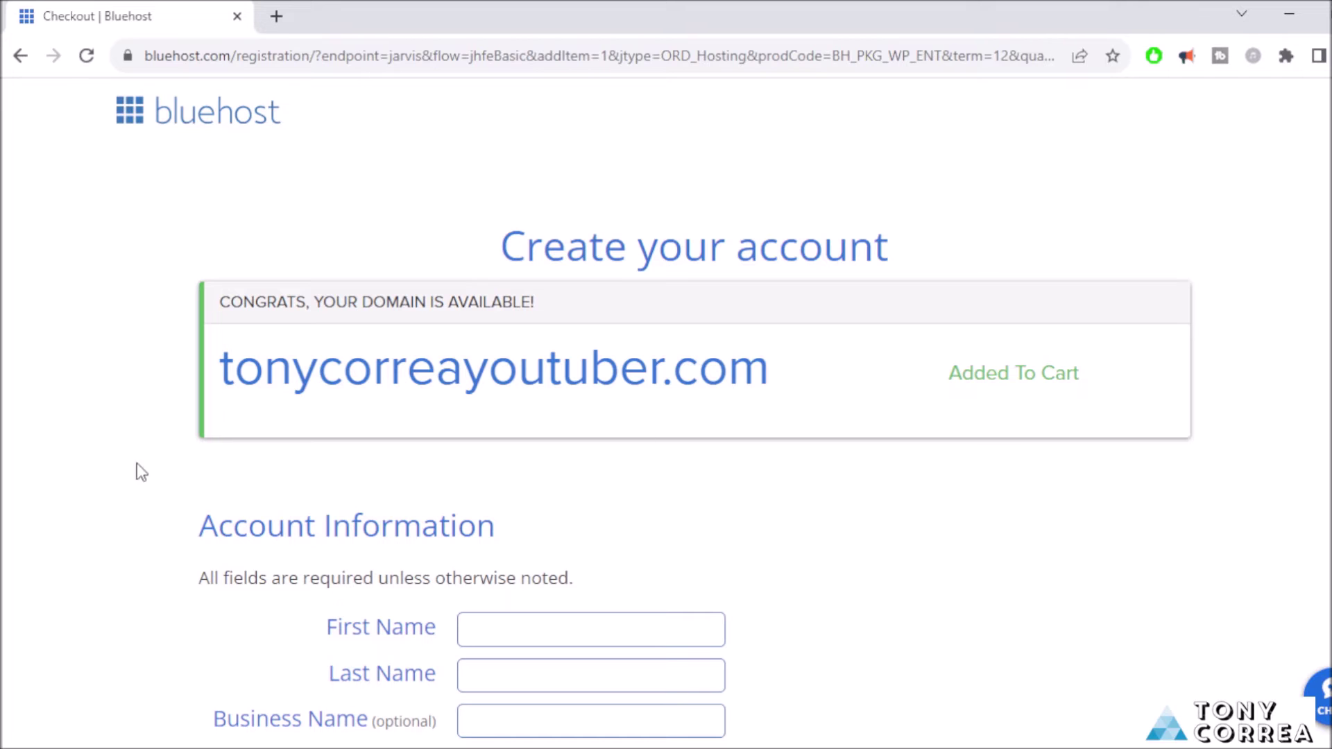
Enter the account holder's first name, last name, street address and city.
scroll(90, 500, down, 1)
scroll(86, 494, down, 2)
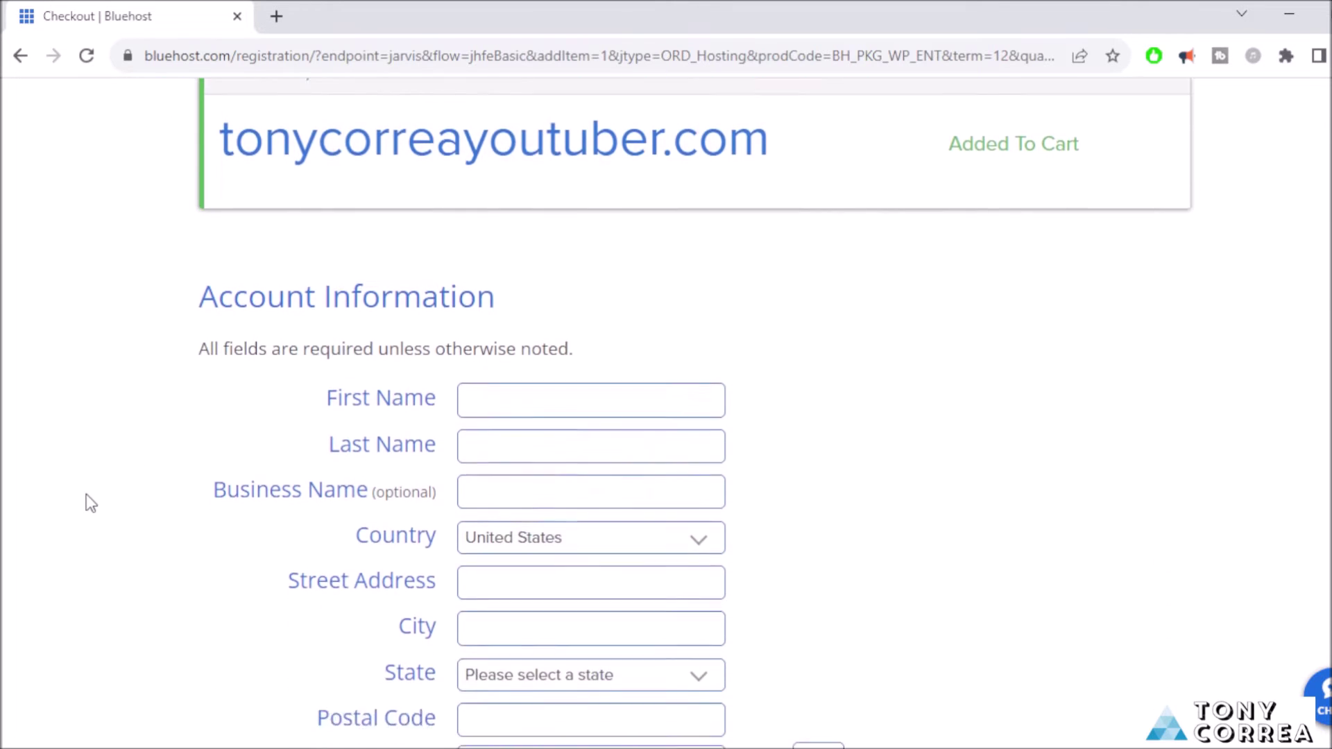
scroll(86, 494, down, 1)
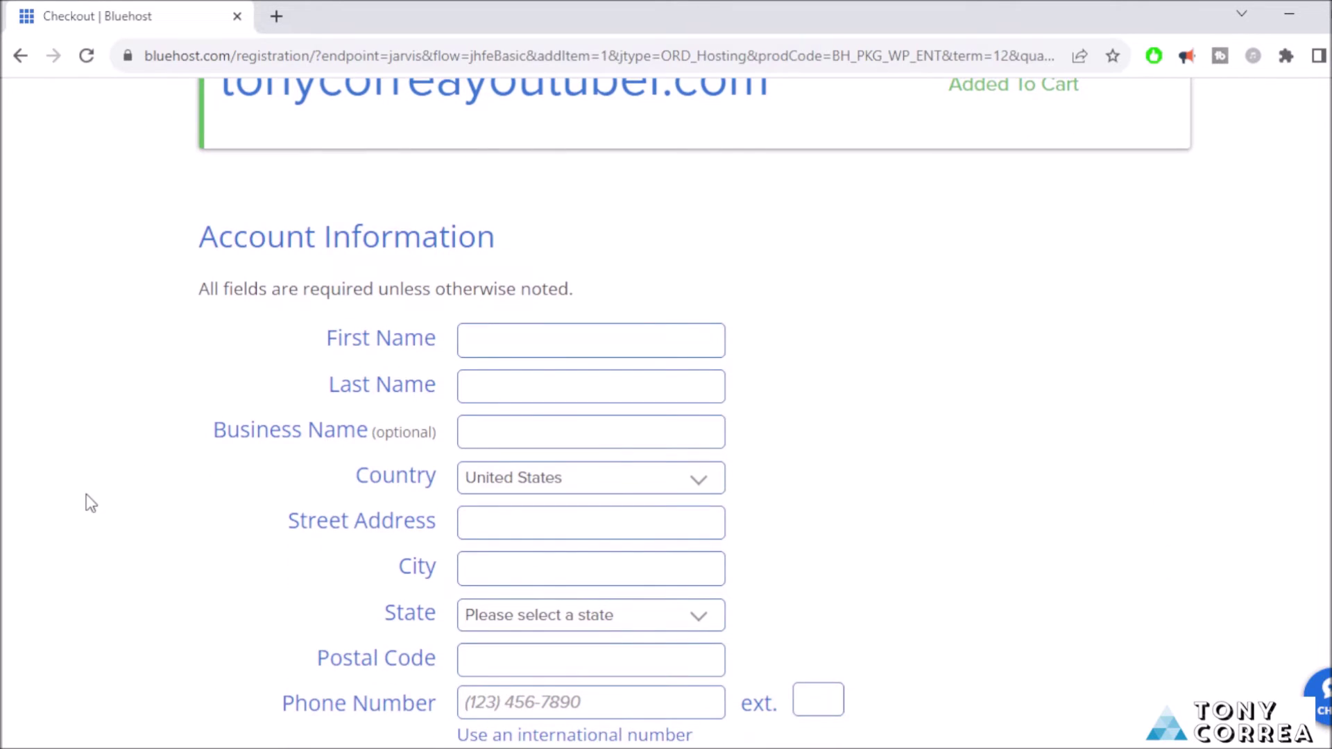
click(515, 333)
text(Tony)
click(512, 381)
text(Correa)
click(513, 525)
text(Fourth Rode )
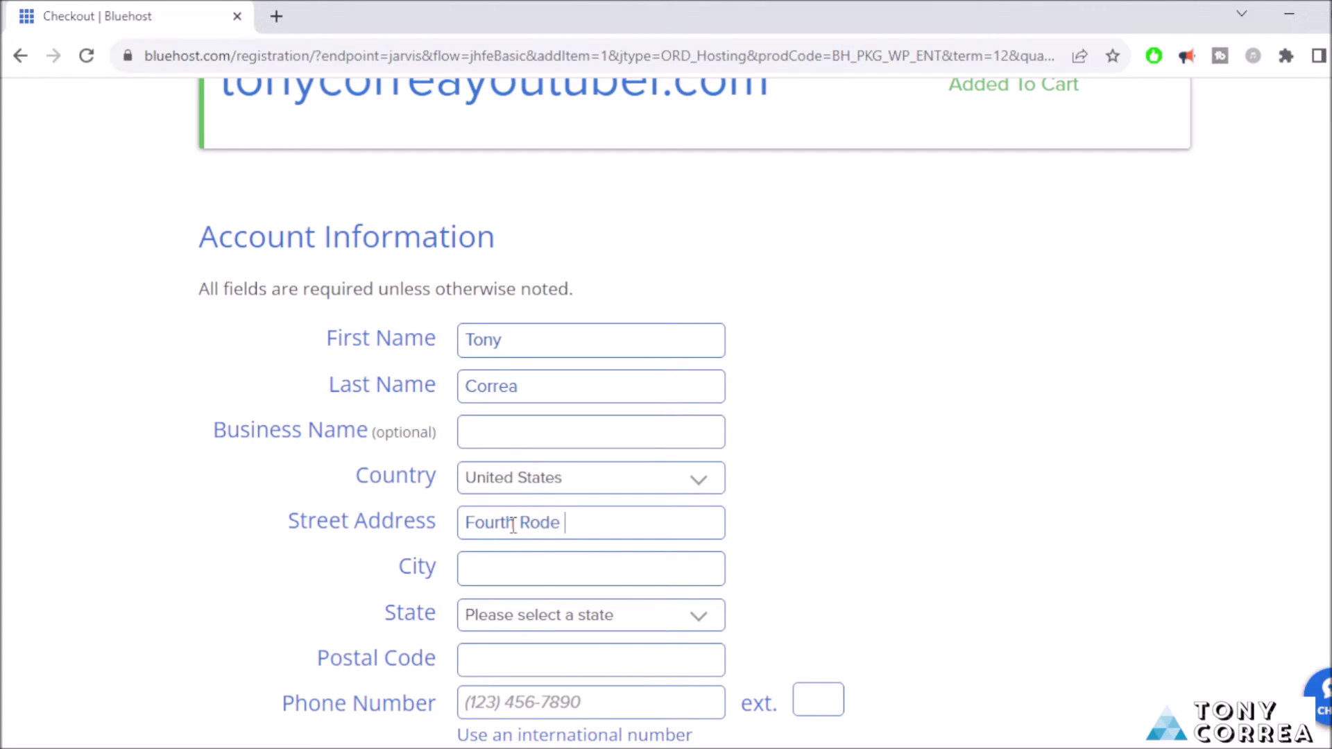
text(Street)
click(540, 576)
text(Los Angeles)
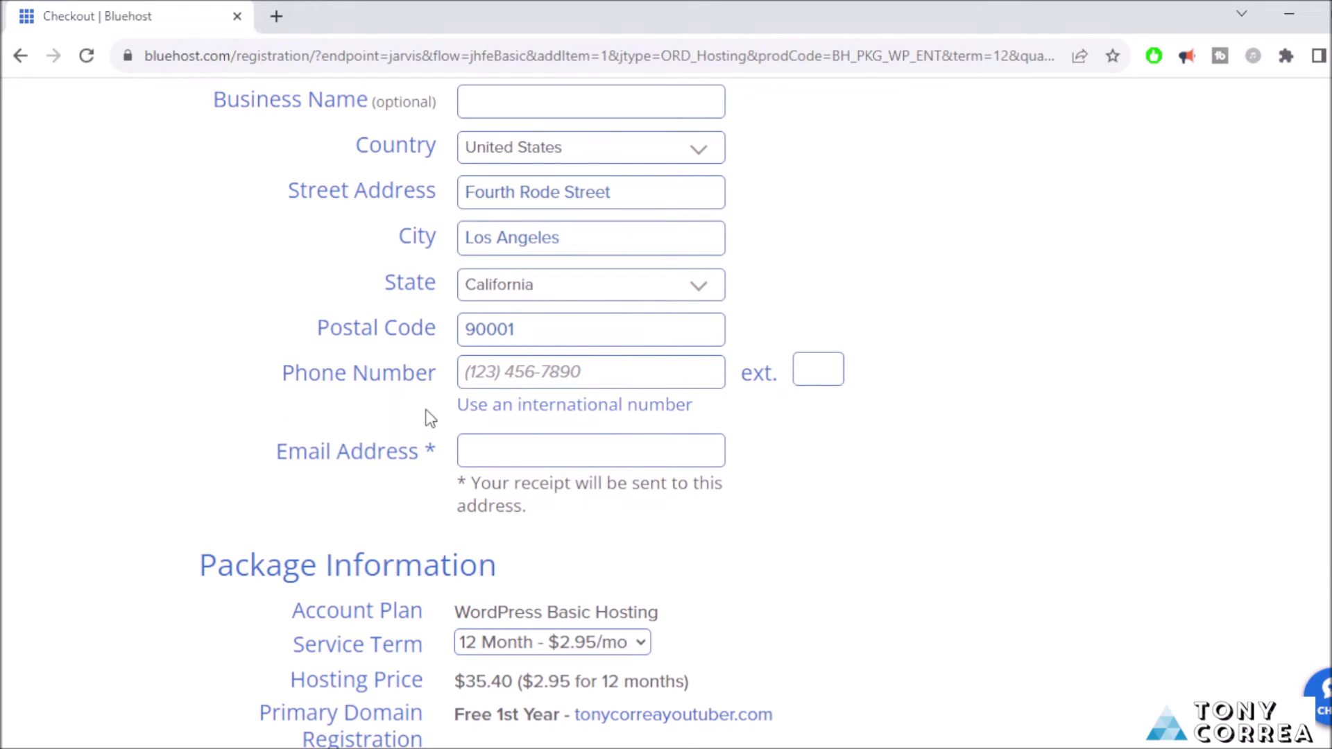
Fill in the contact phone number and receipt e-mail address, correcting typos.
click(479, 375)
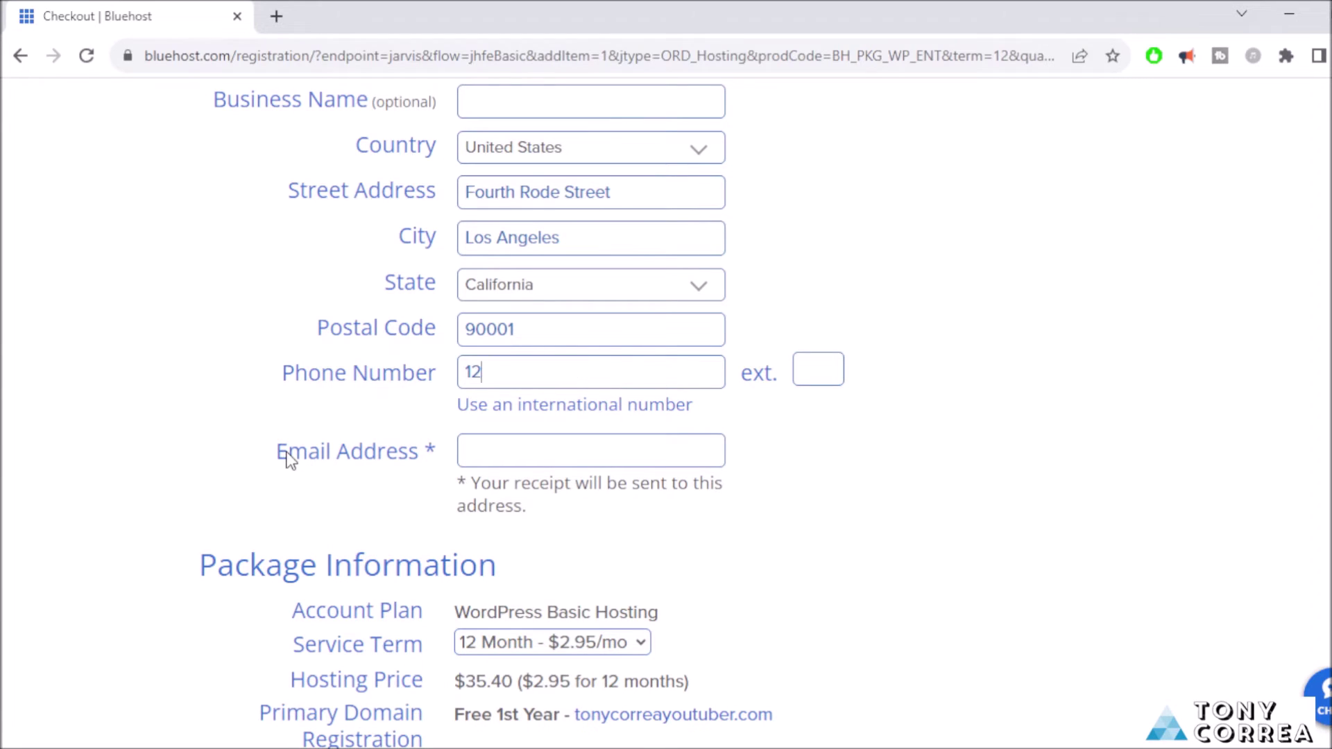
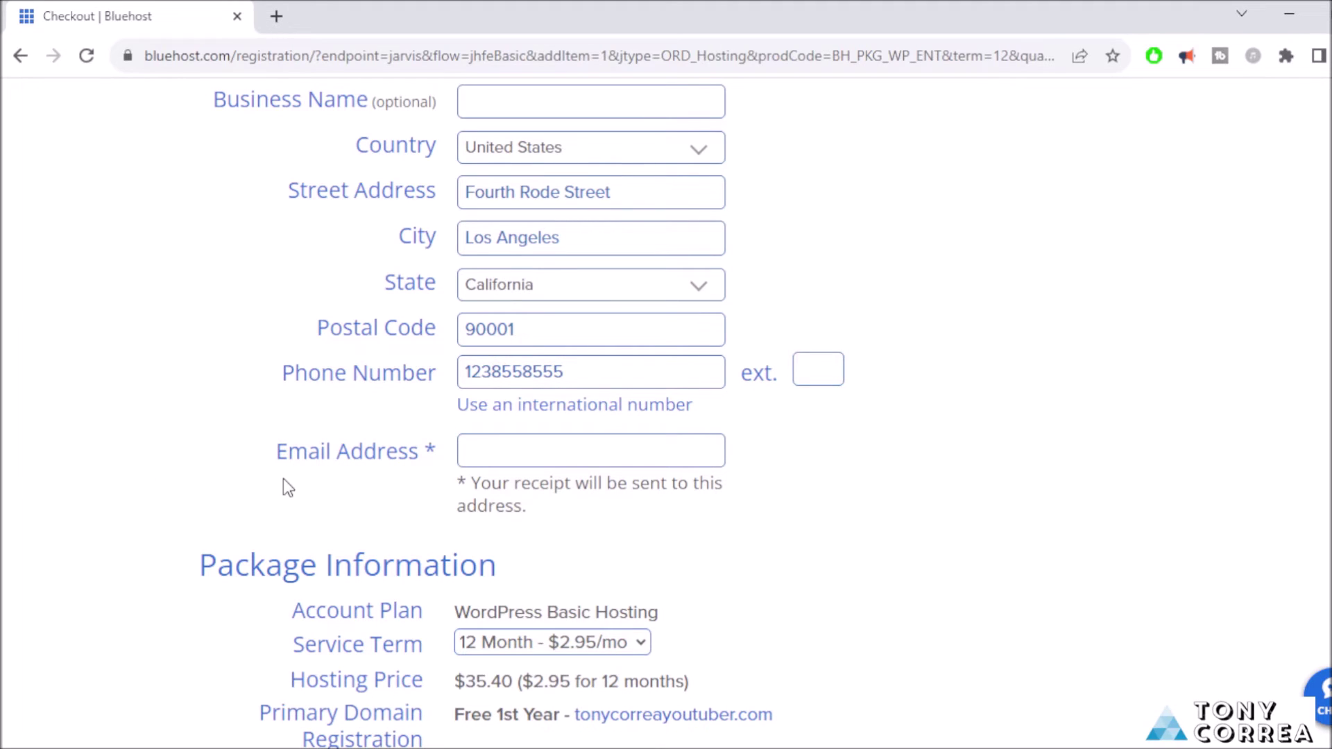
click(516, 453)
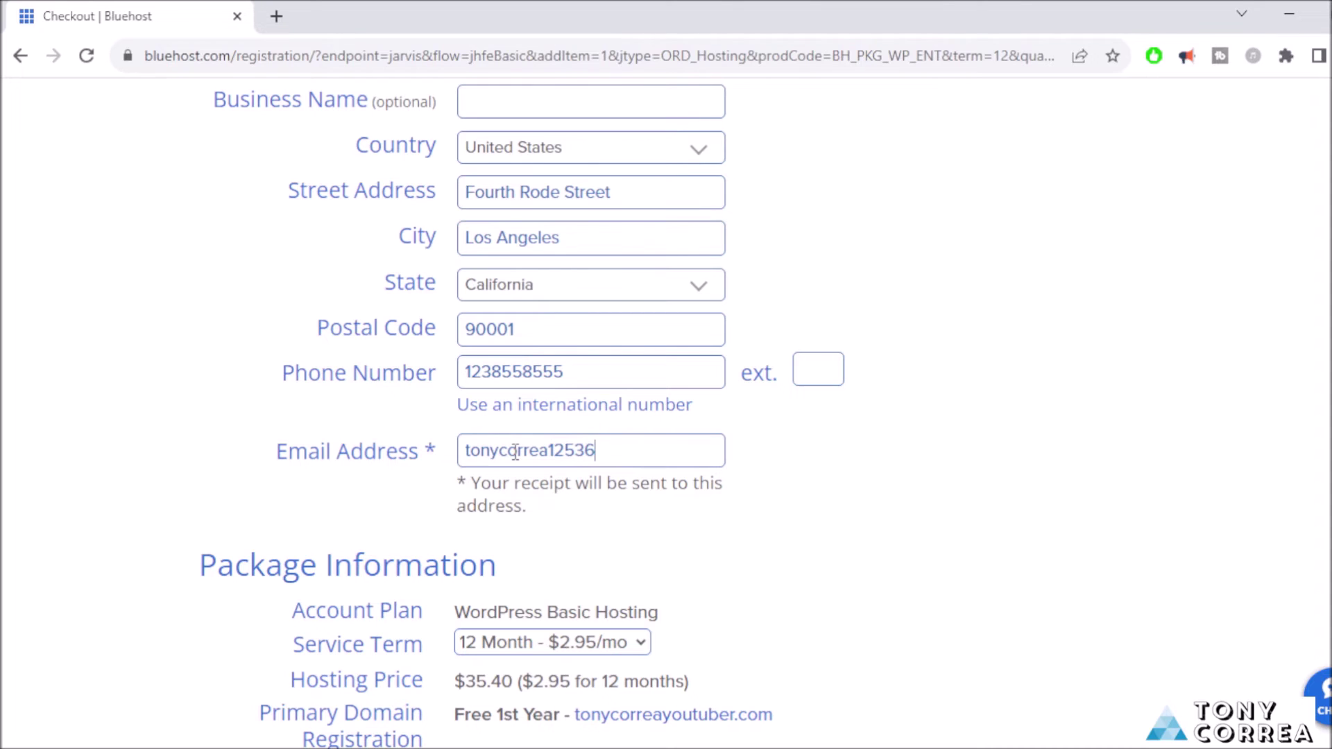
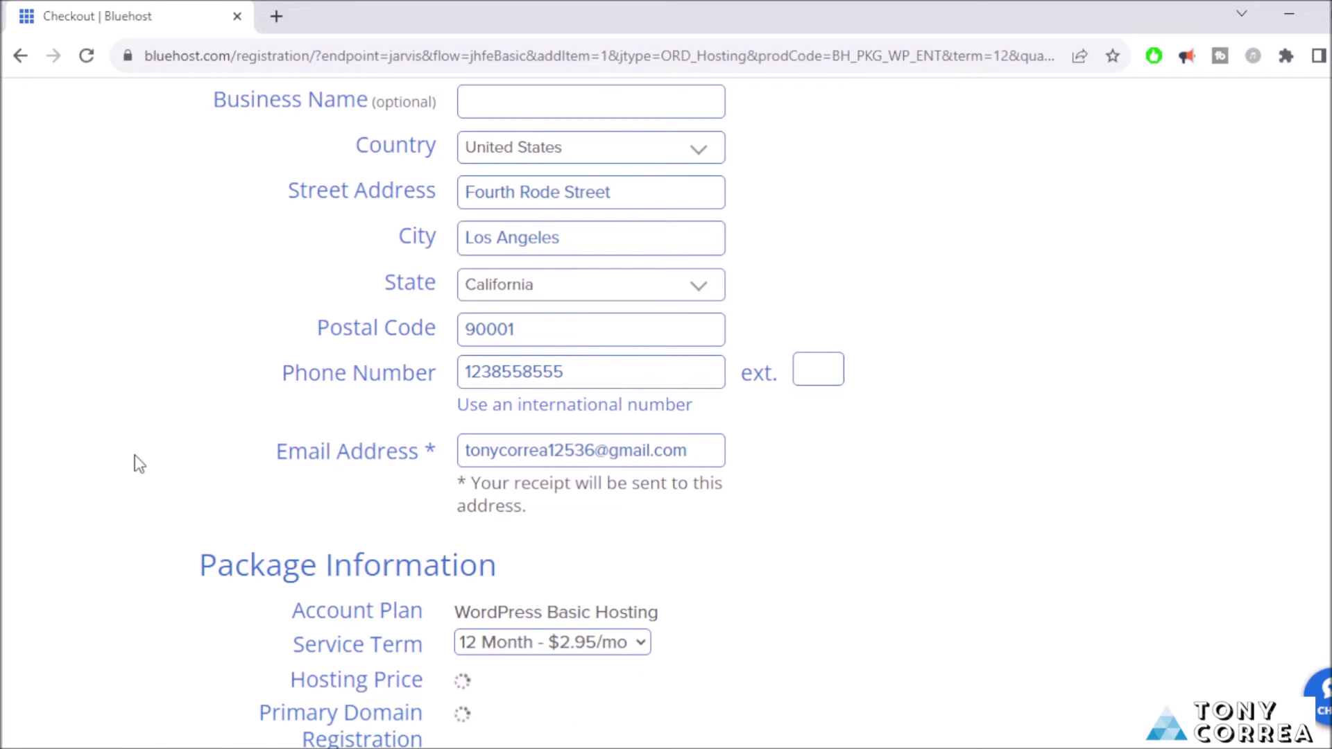
Untick SiteLock Essentials and Professional Email, leaving an $83.16 total with $108.48 savings.
scroll(135, 455, down, 1)
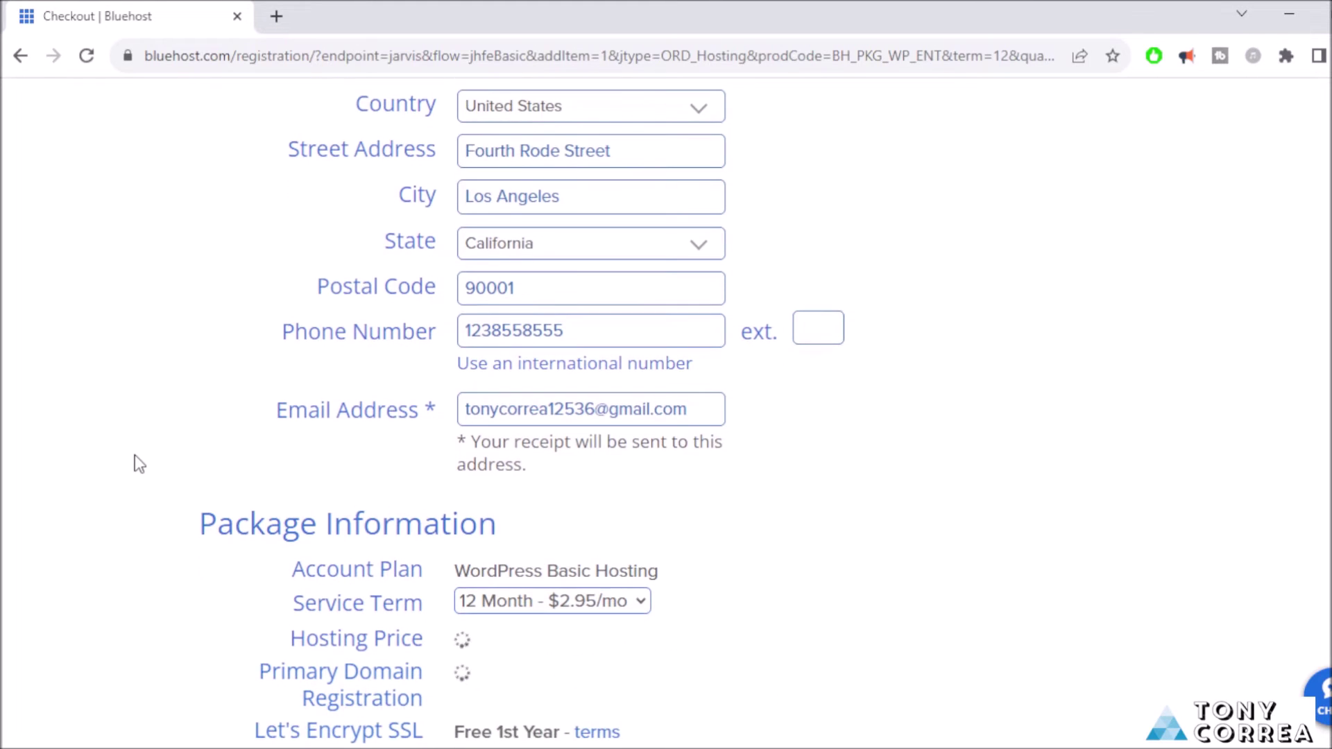
scroll(135, 455, down, 3)
scroll(134, 455, down, 1)
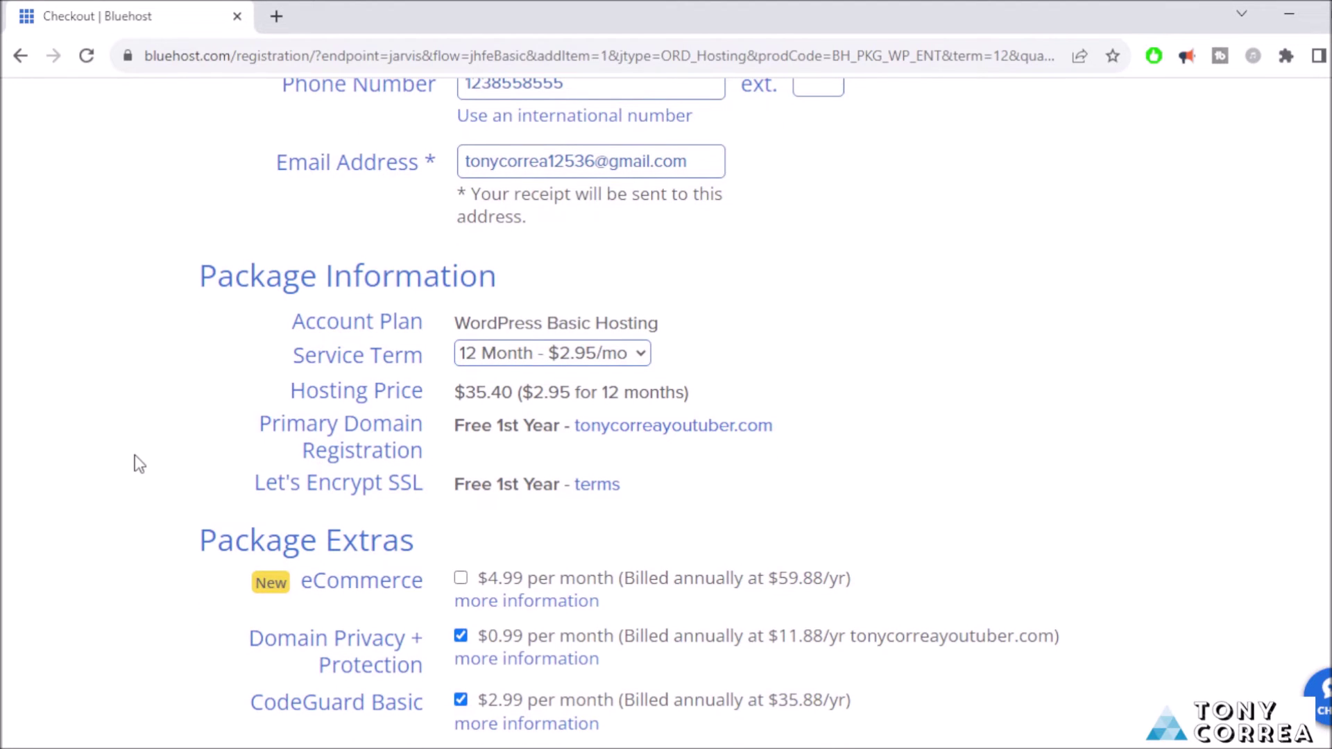
scroll(135, 455, down, 1)
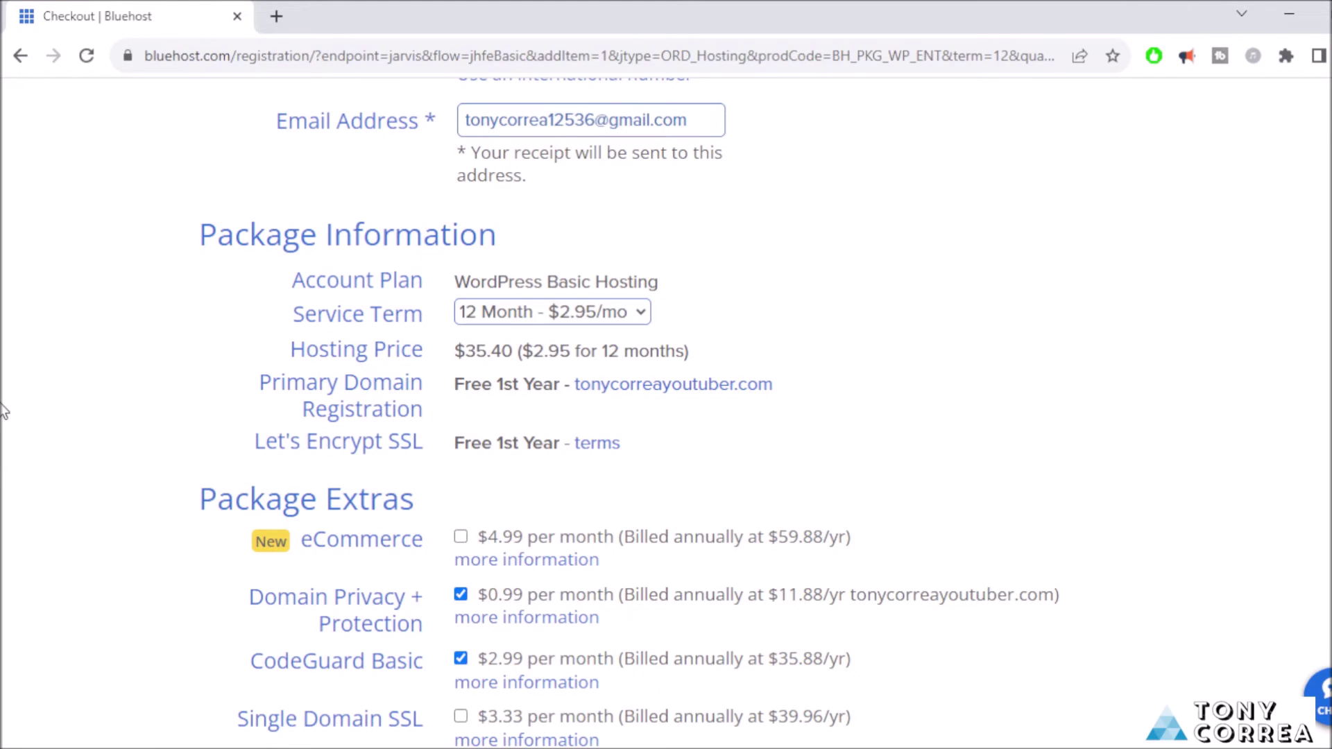
scroll(3, 411, down, 5)
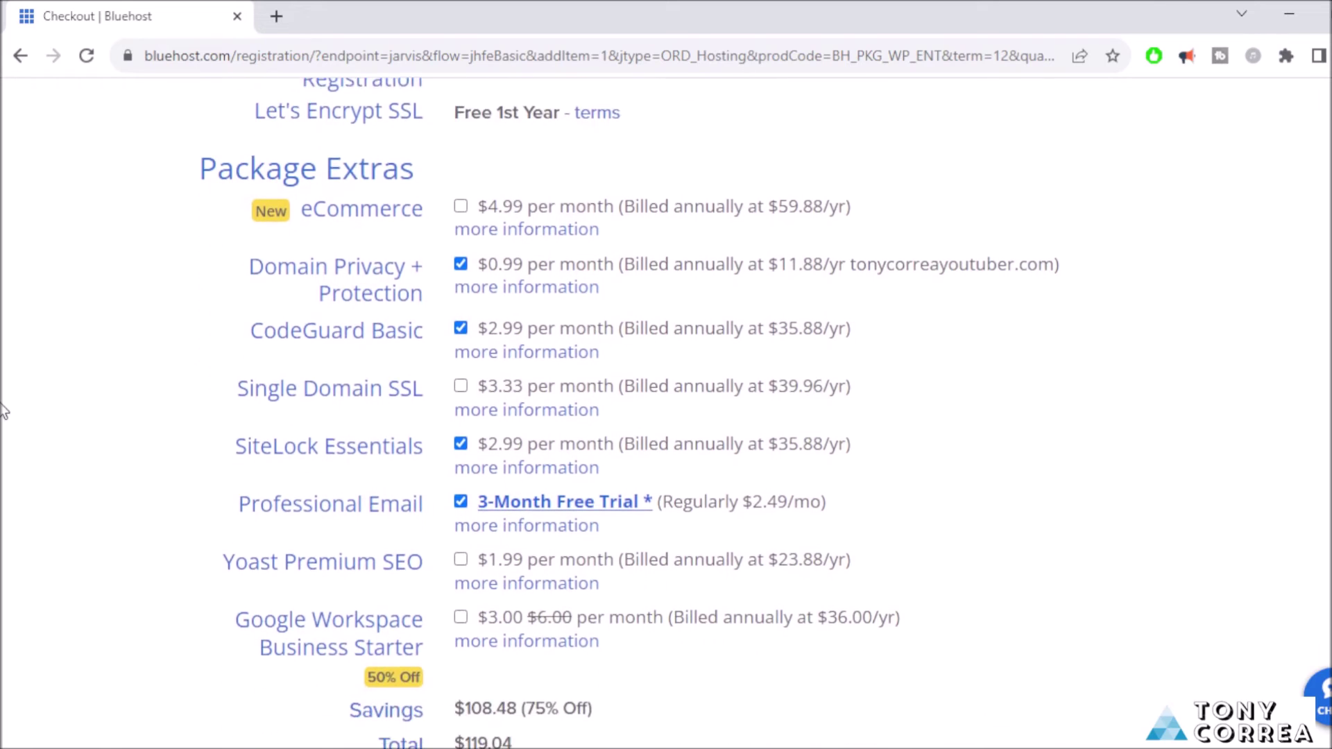
scroll(3, 411, down, 2)
scroll(4, 412, up, 2)
click(465, 444)
click(463, 505)
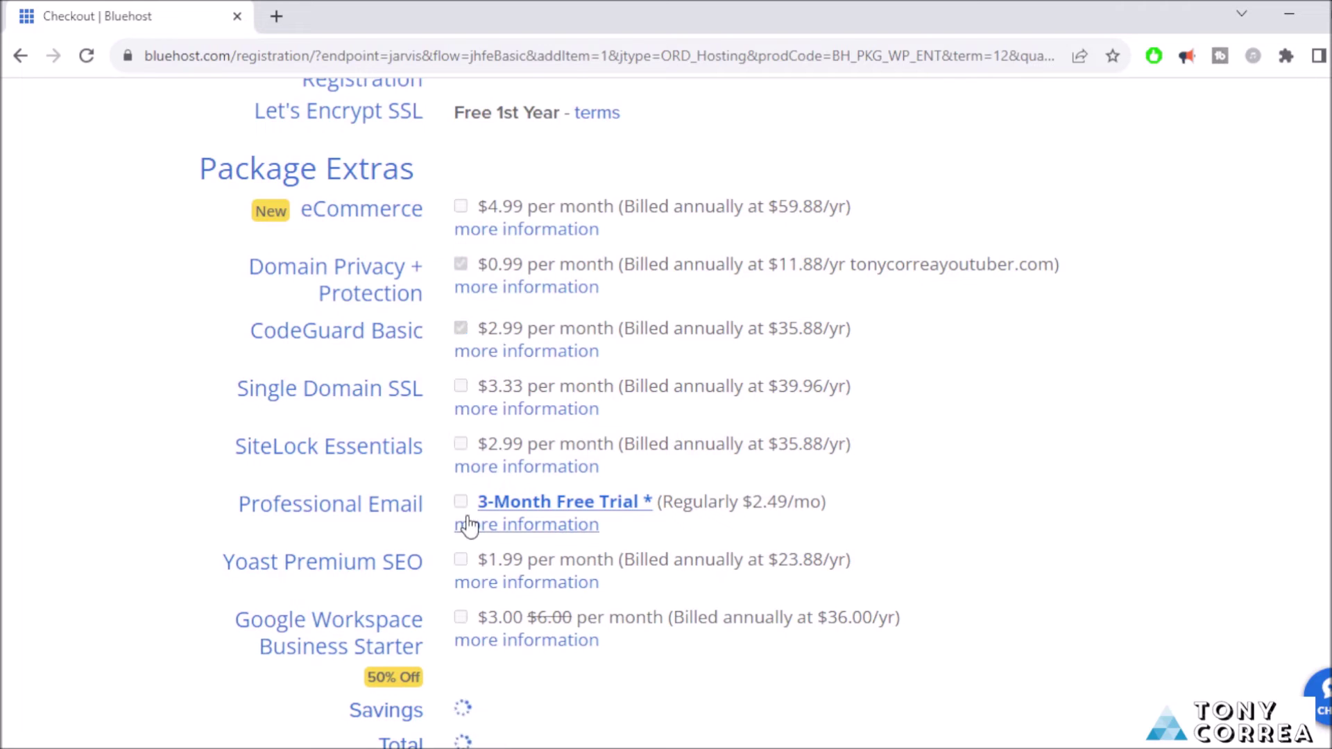
scroll(123, 534, down, 4)
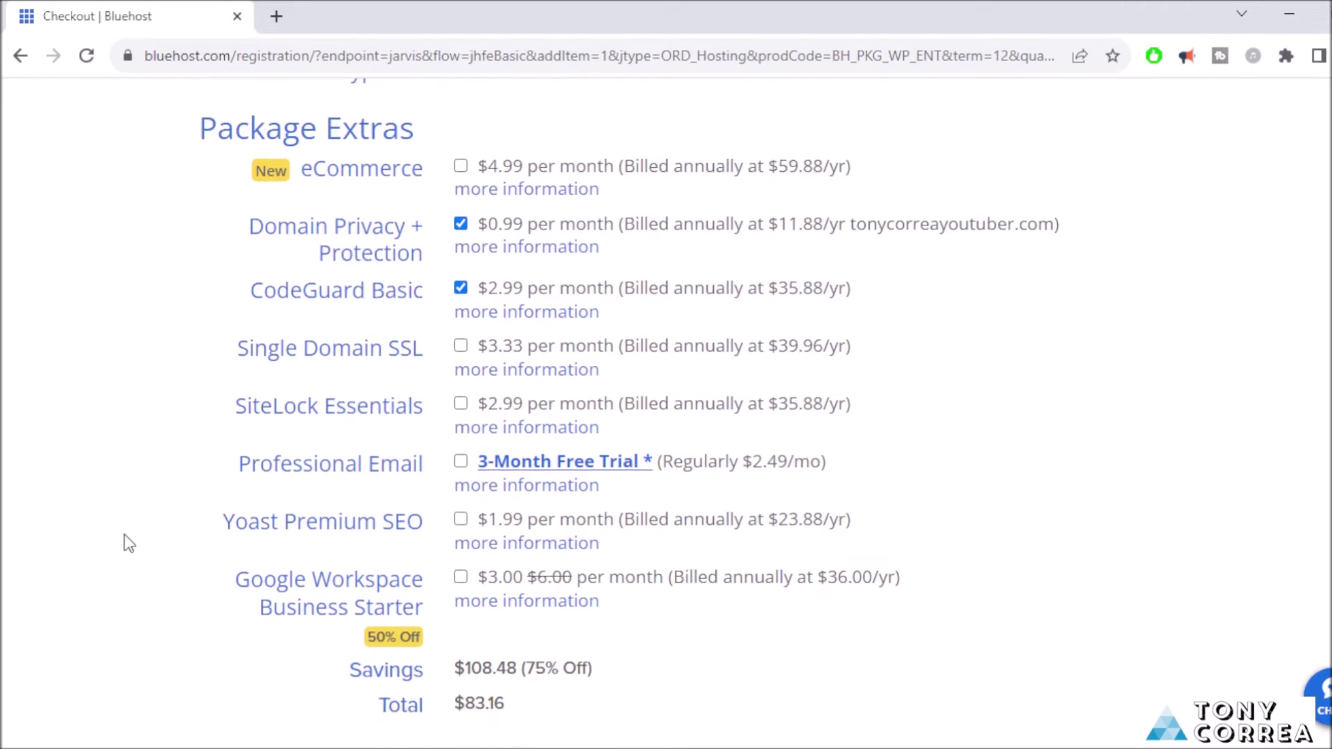
scroll(124, 536, down, 1)
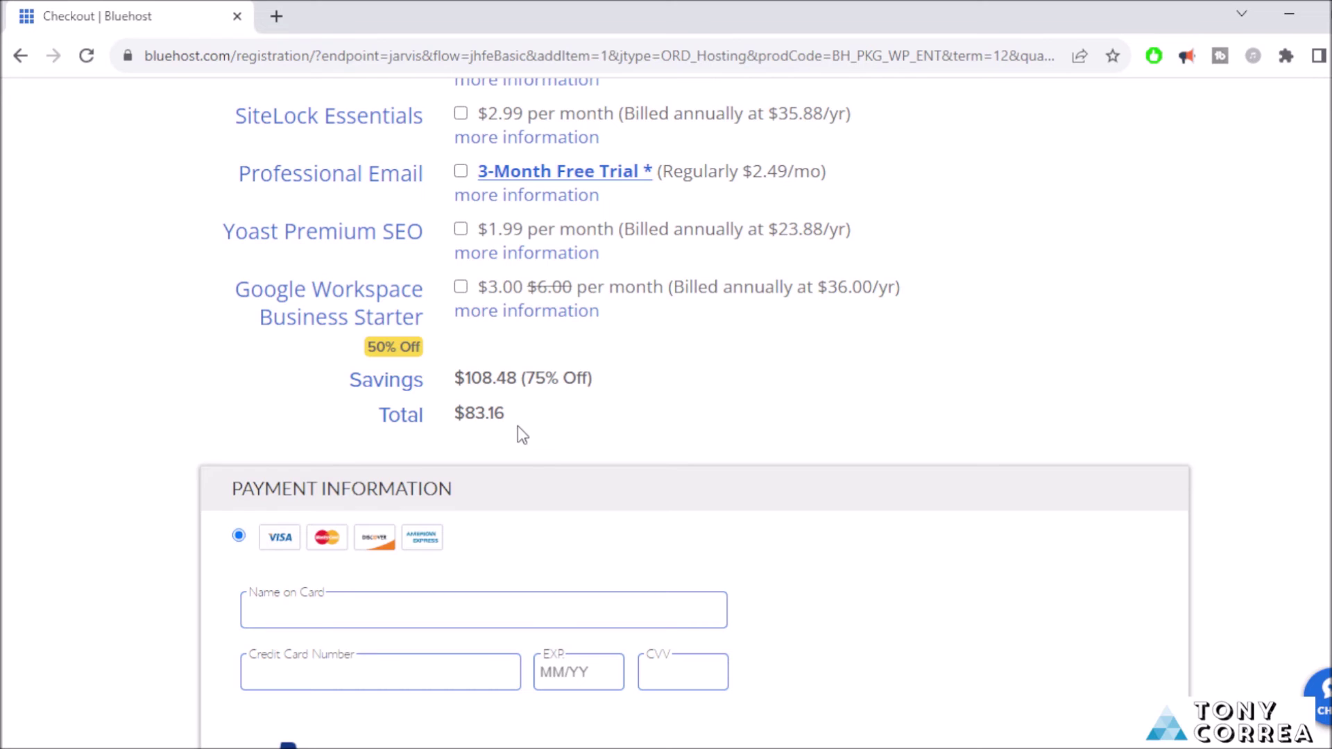
scroll(111, 480, down, 3)
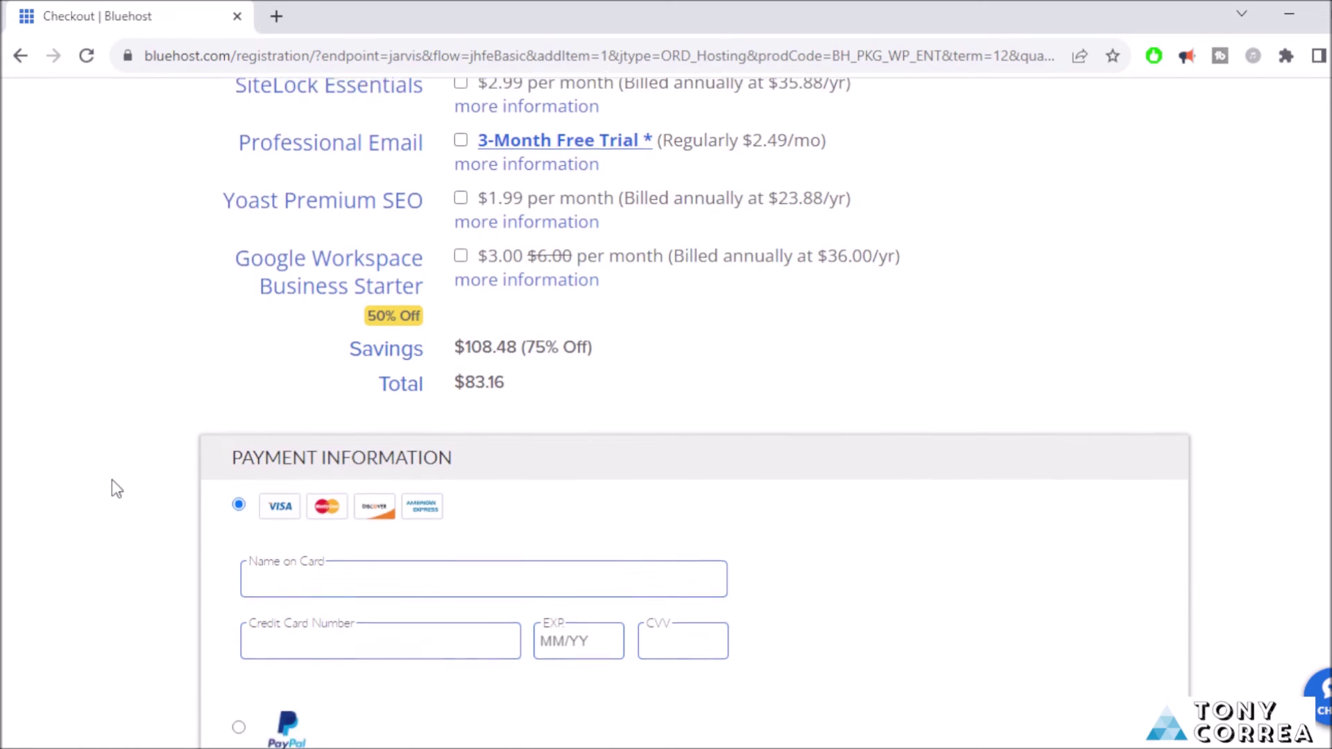
Enter the cardholder name, card number, expiry date and CVV, then decline marketing updates.
click(290, 366)
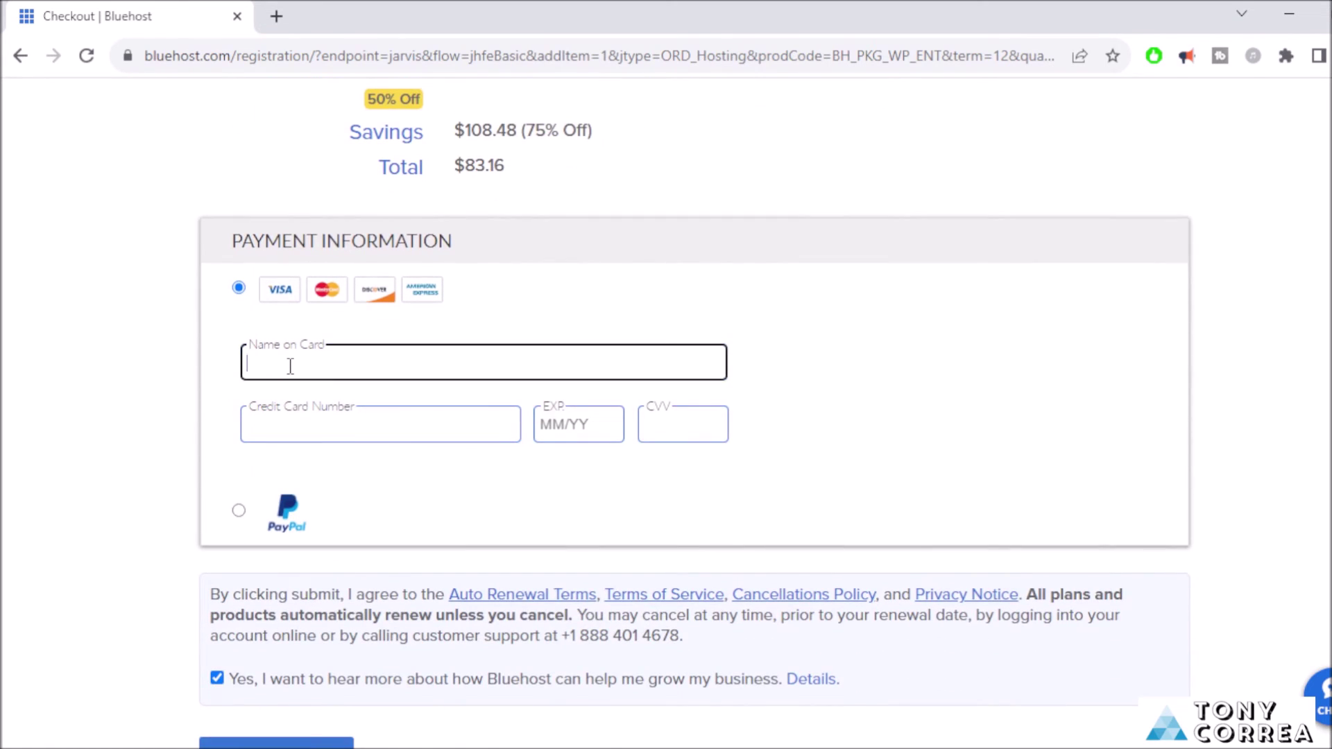
text(Tony Correa)
click(311, 427)
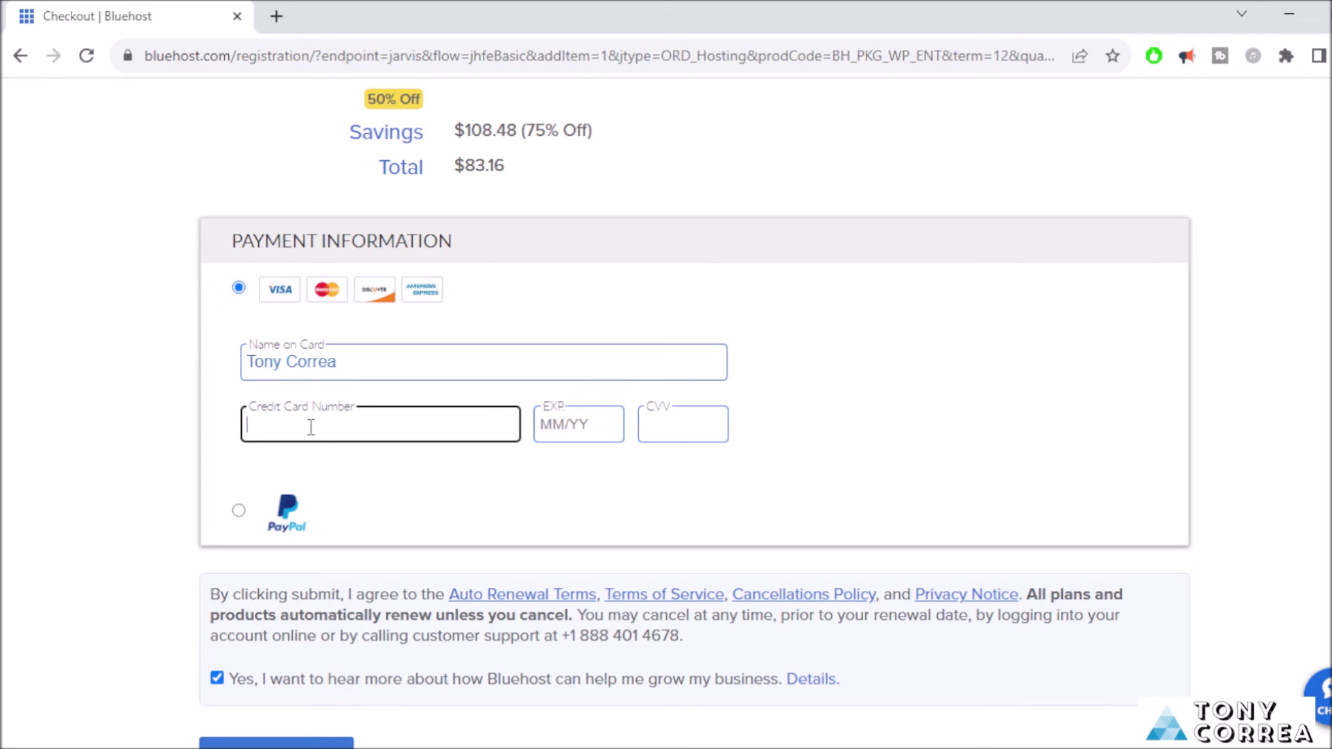
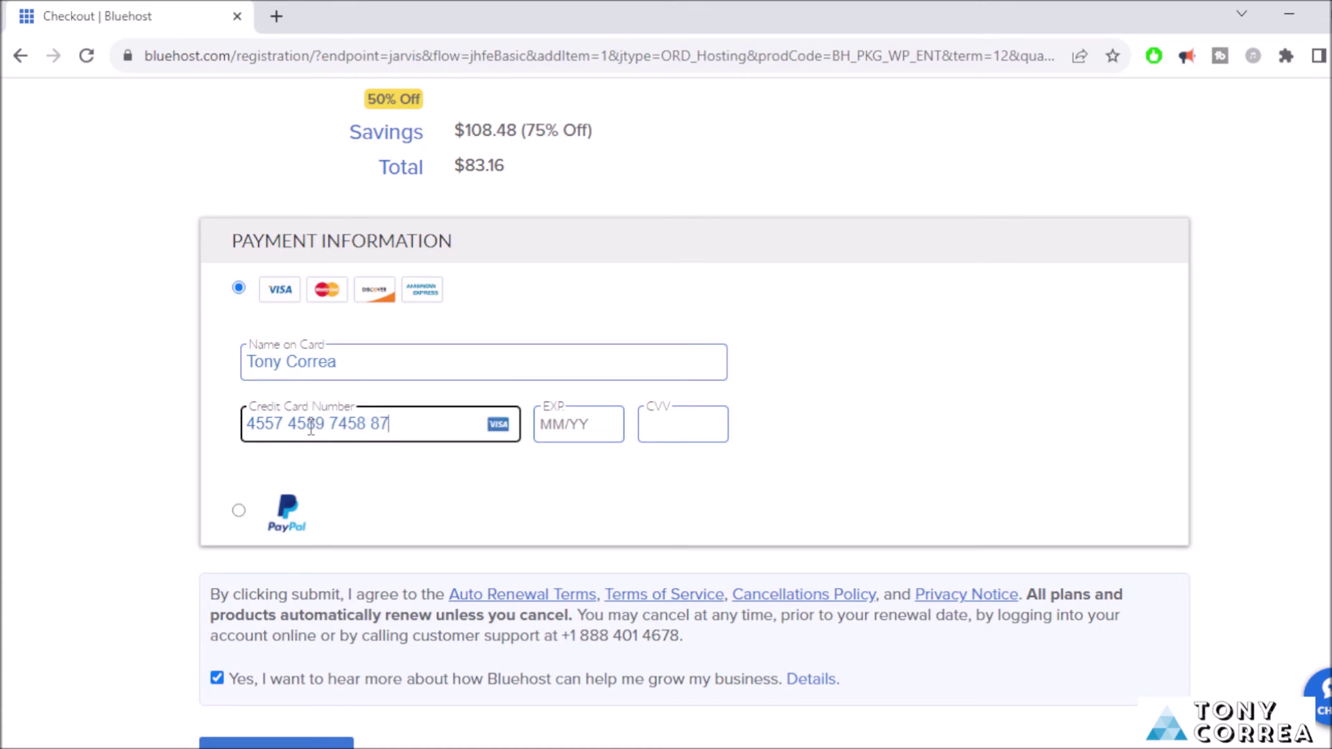
click(553, 428)
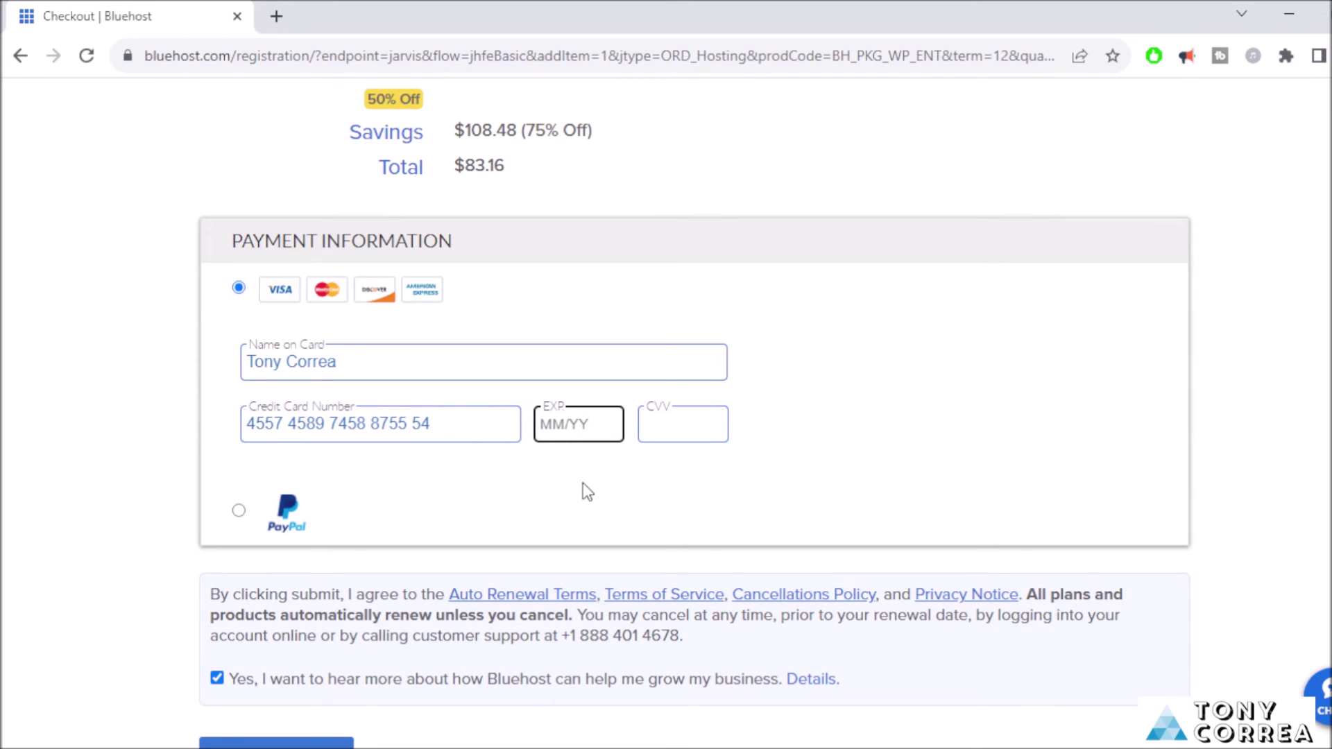
text(07/20)
click(664, 423)
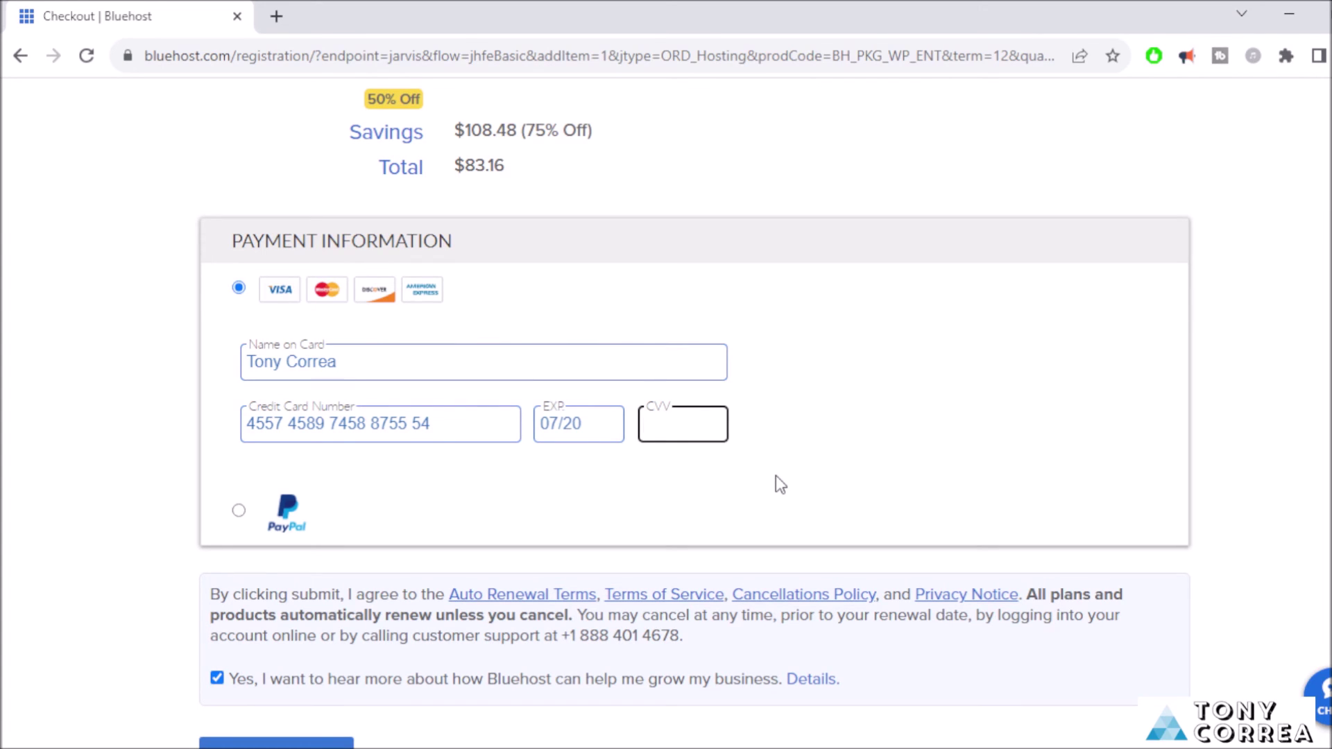
scroll(625, 517, down, 2)
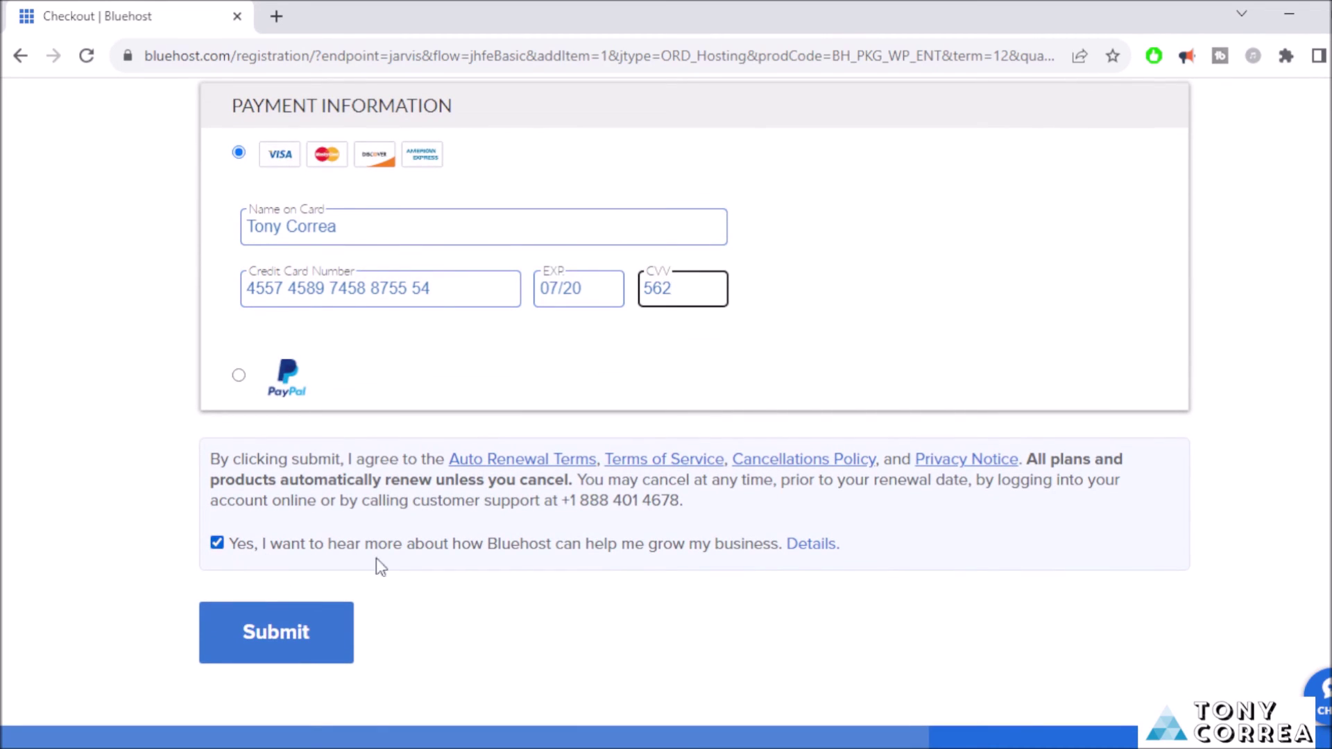
click(217, 544)
Scroll through the checkout to review account details, card payment and the $83.16 total.
scroll(666, 408, up, 7)
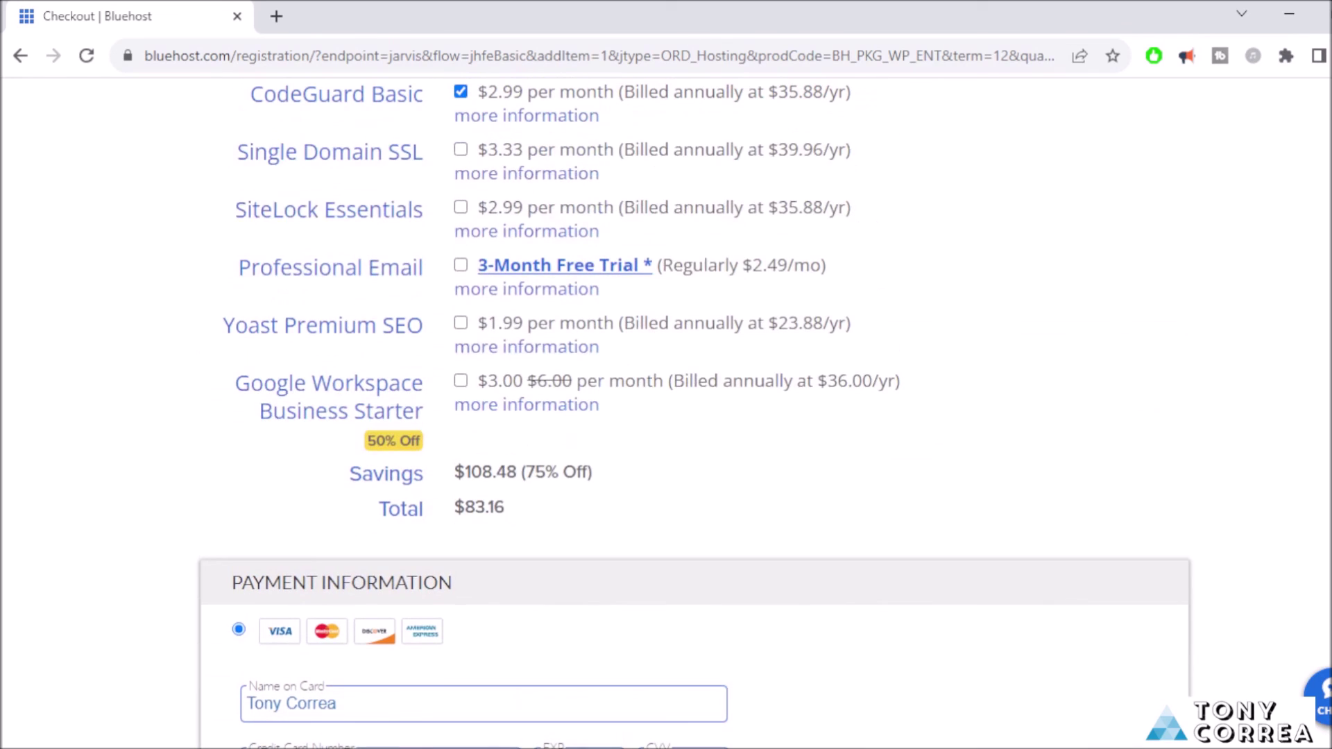
scroll(666, 409, up, 7)
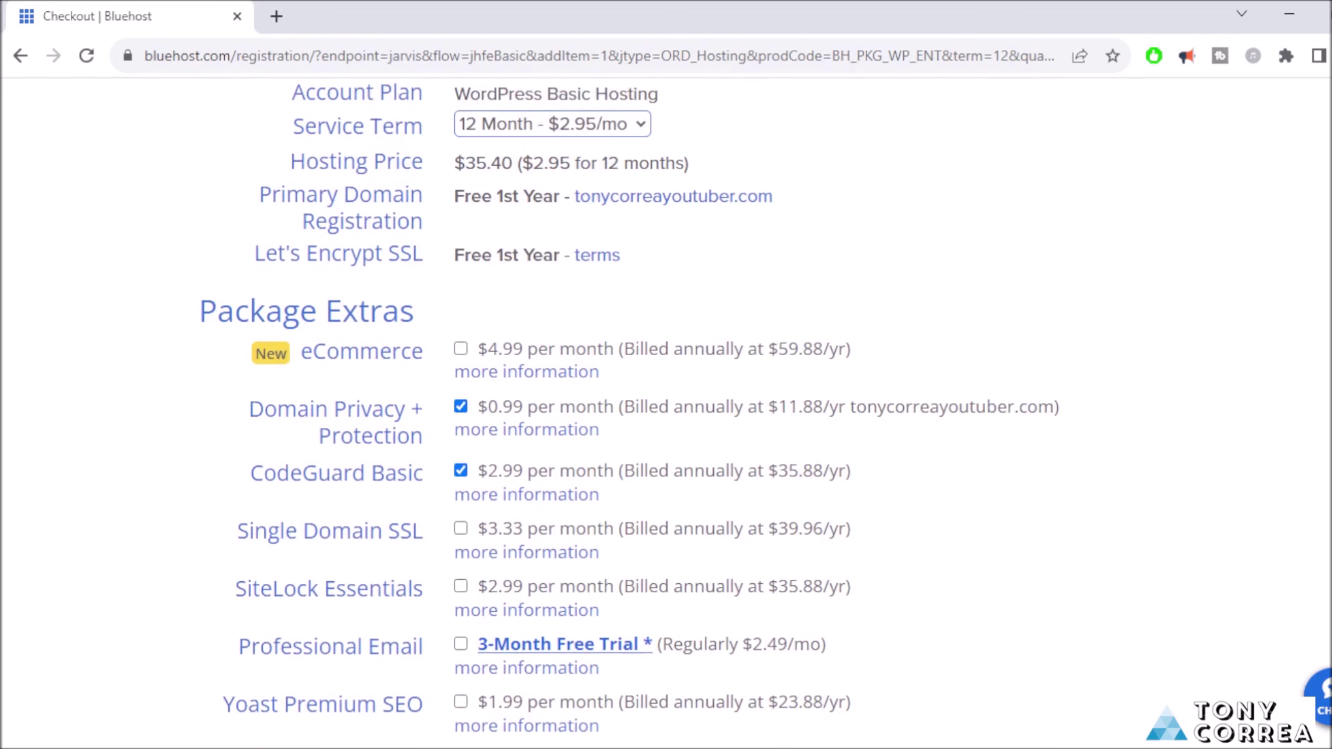
scroll(666, 408, up, 13)
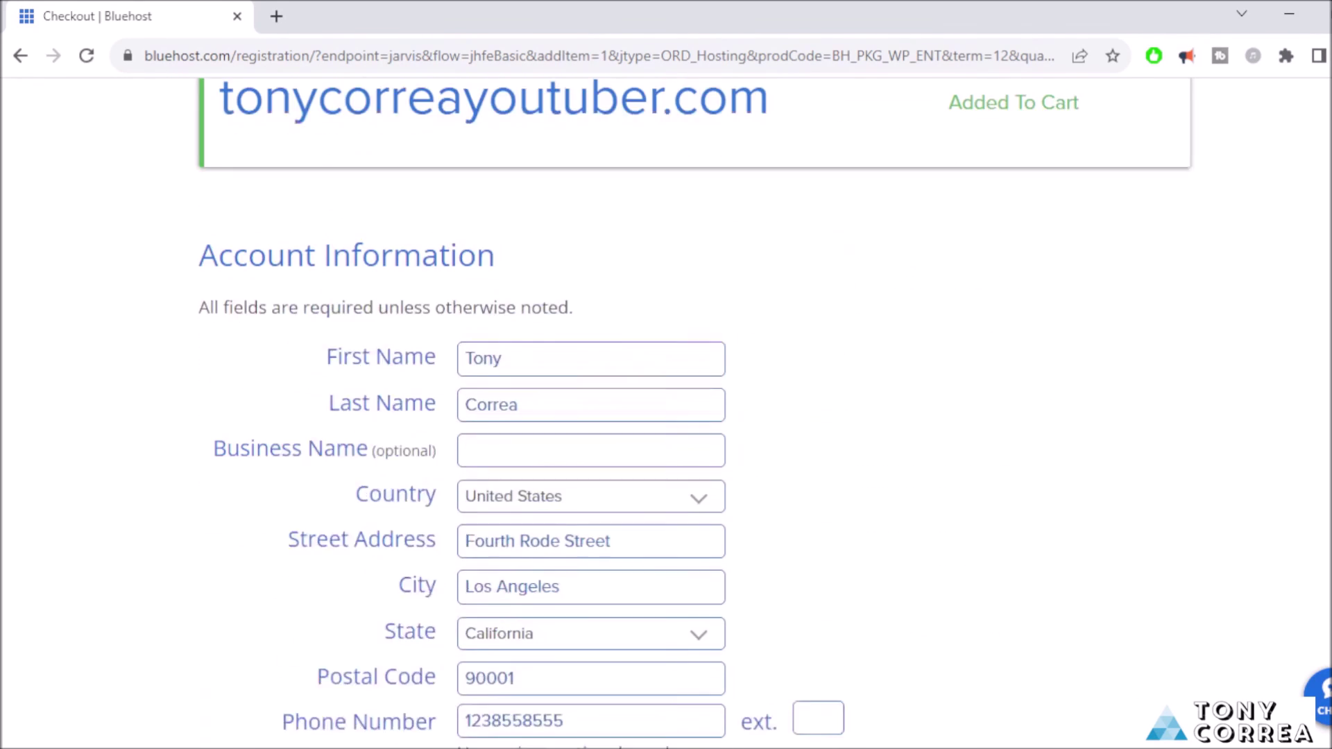
scroll(666, 408, up, 3)
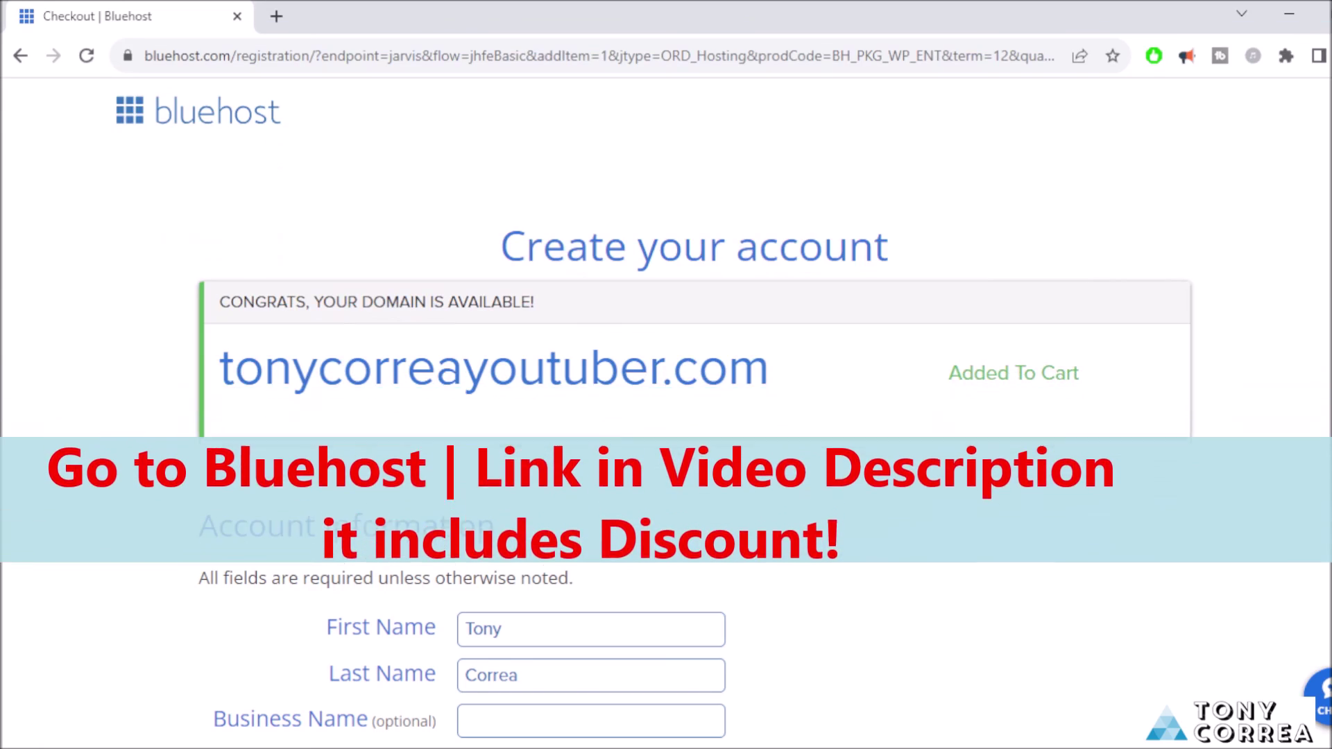
scroll(1266, 482, down, 3)
scroll(666, 413, down, 15)
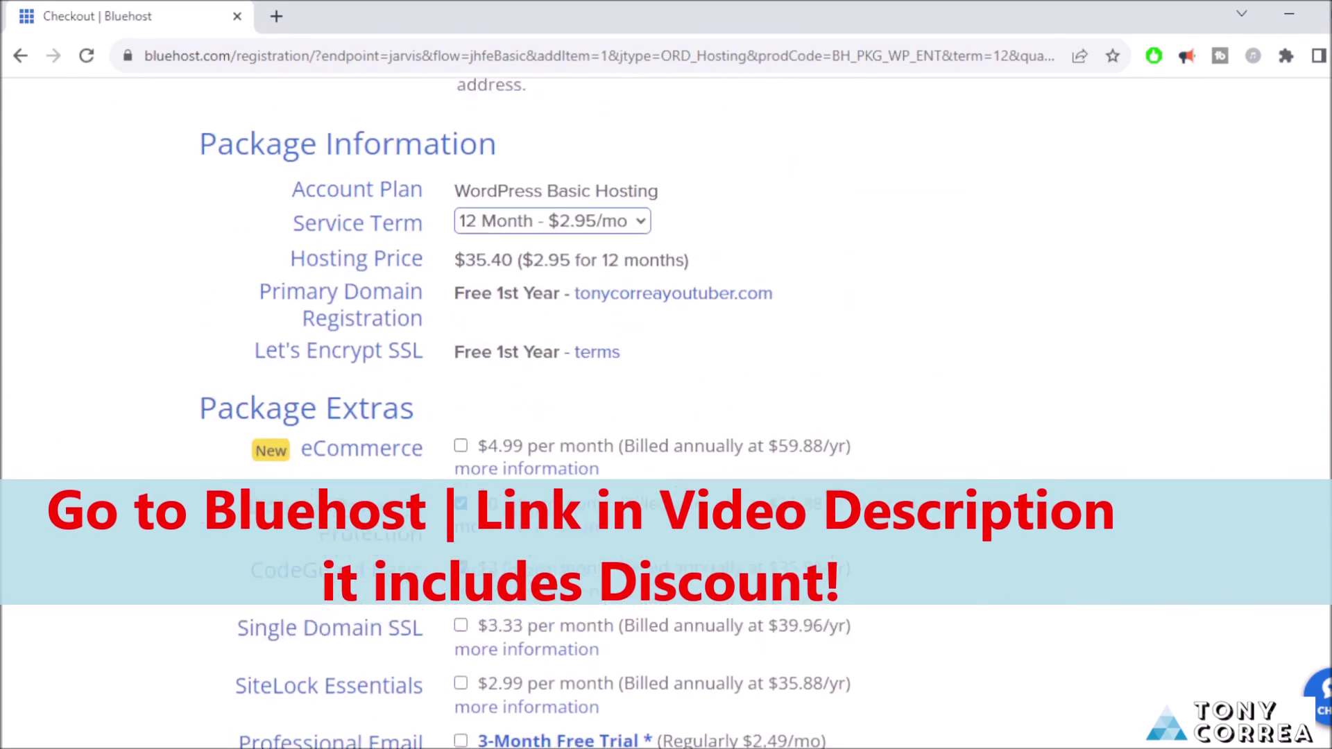
scroll(666, 413, down, 8)
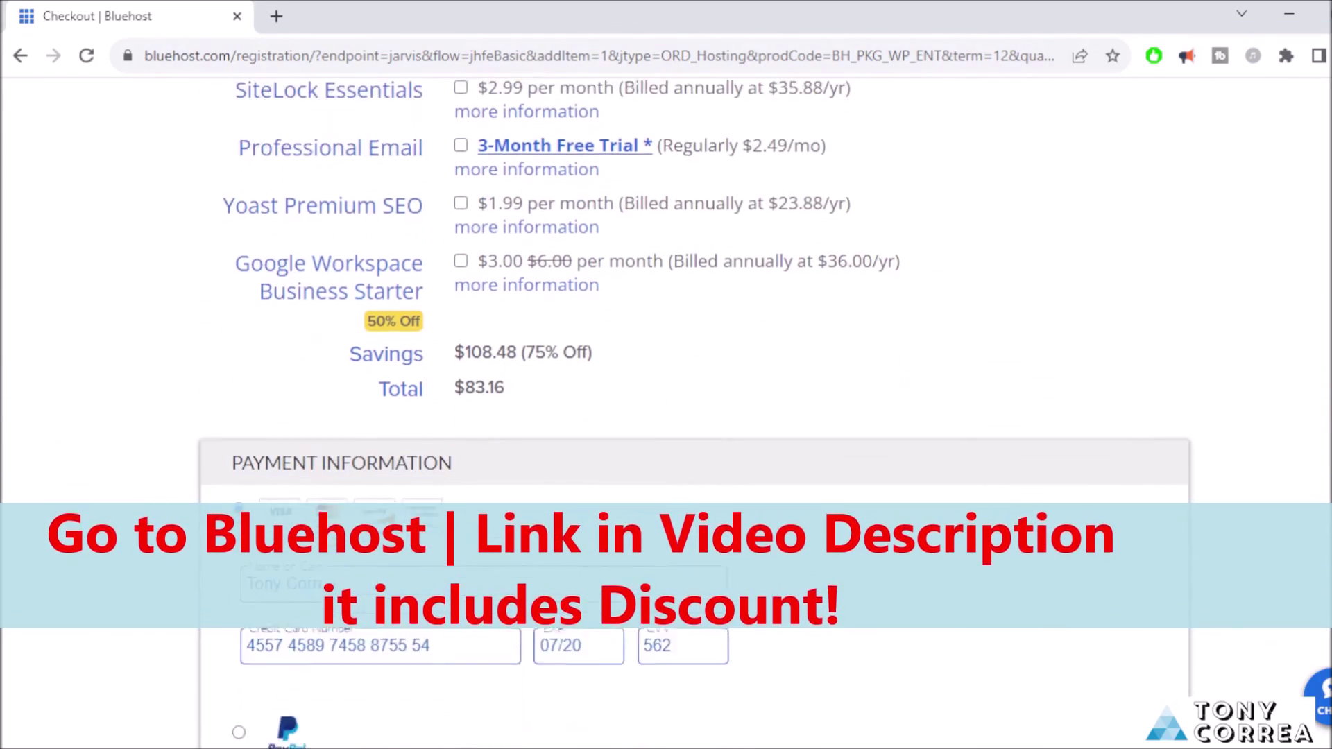
scroll(666, 413, down, 3)
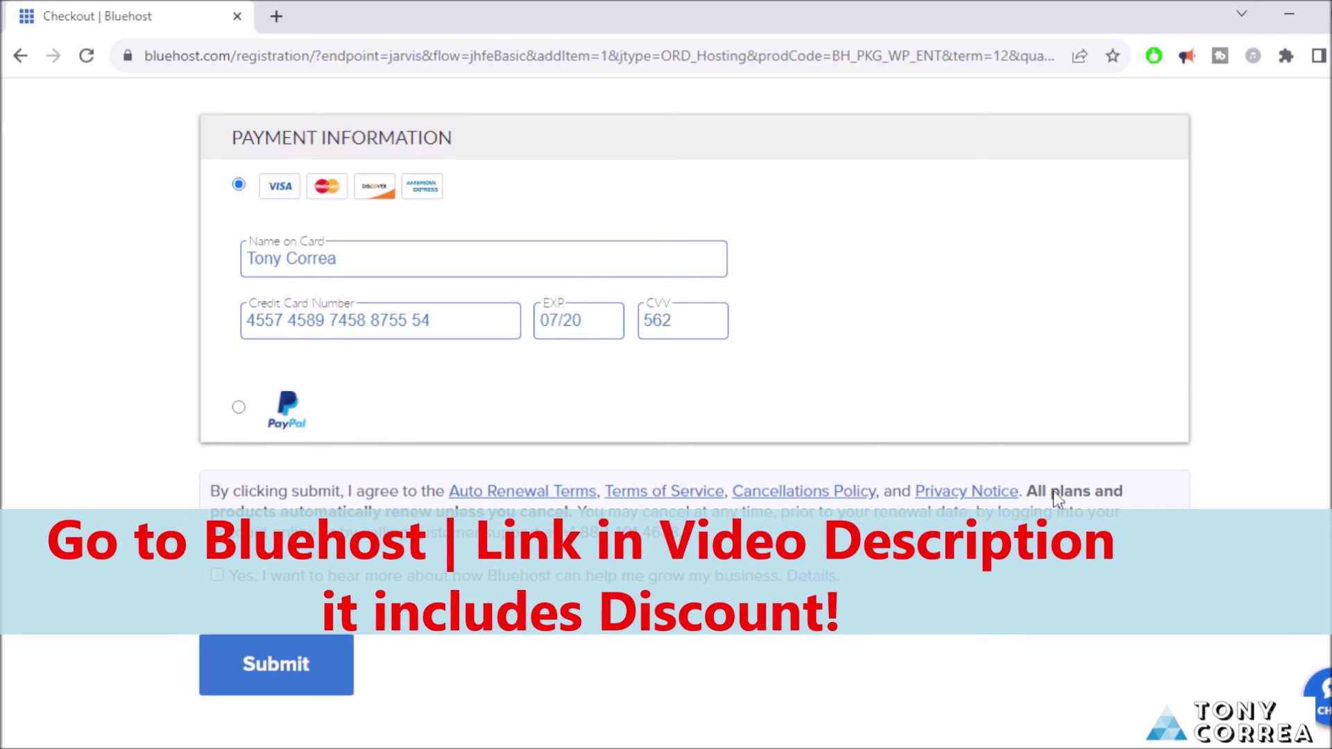
Choose PayPal as the payment method and confirm the total stays $83.16.
click(239, 408)
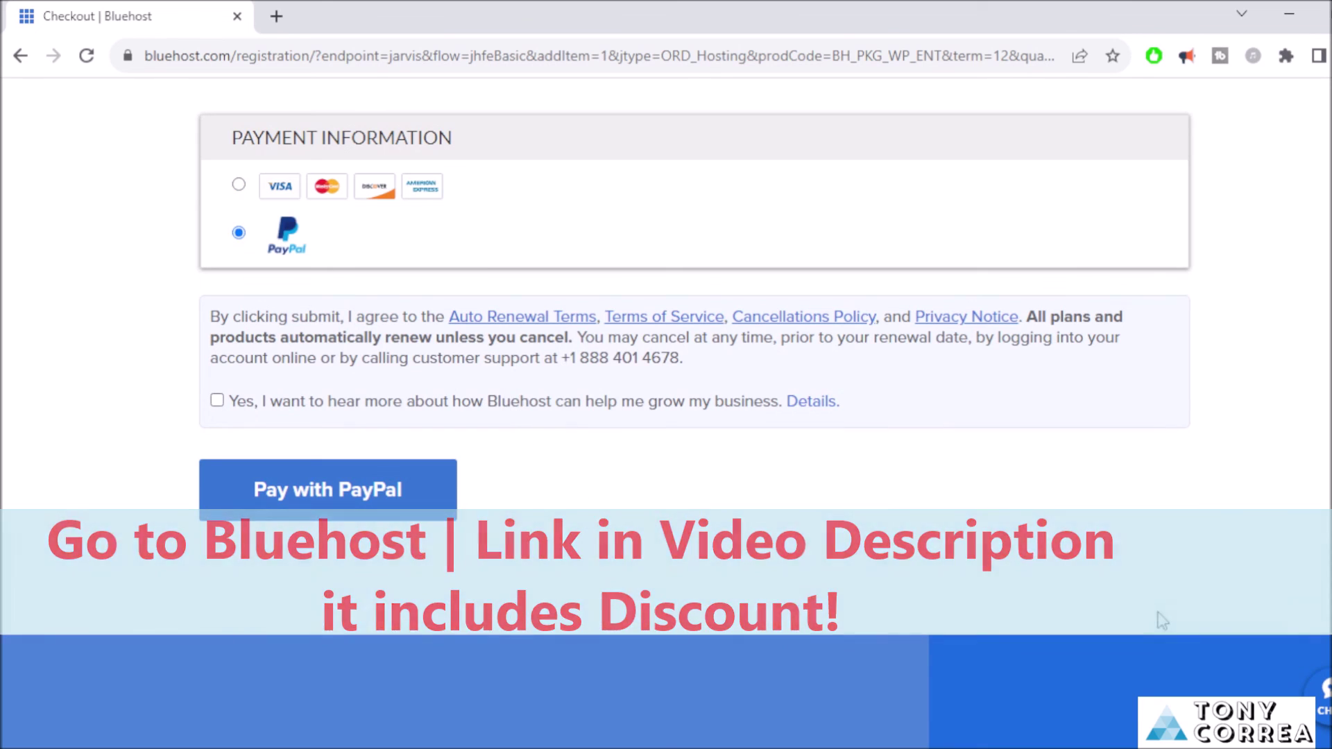
scroll(774, 541, up, 1)
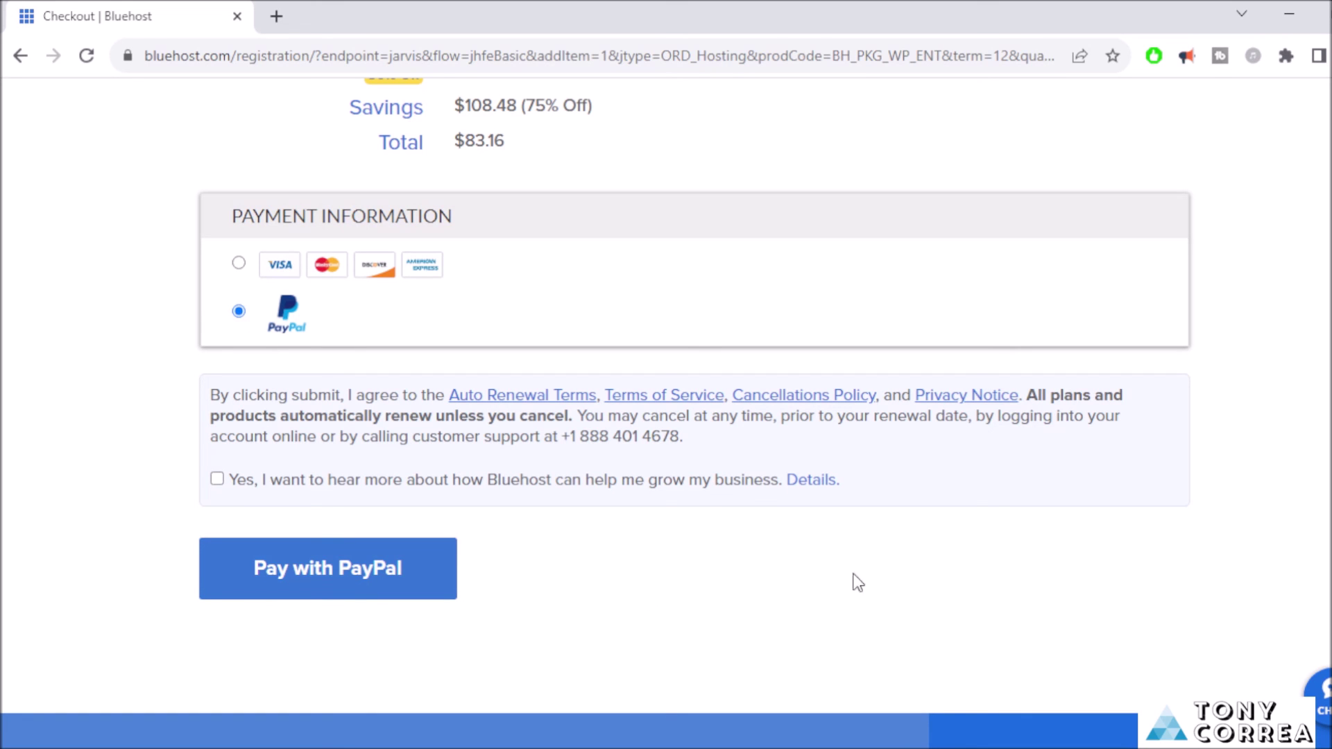
scroll(666, 410, up, 2)
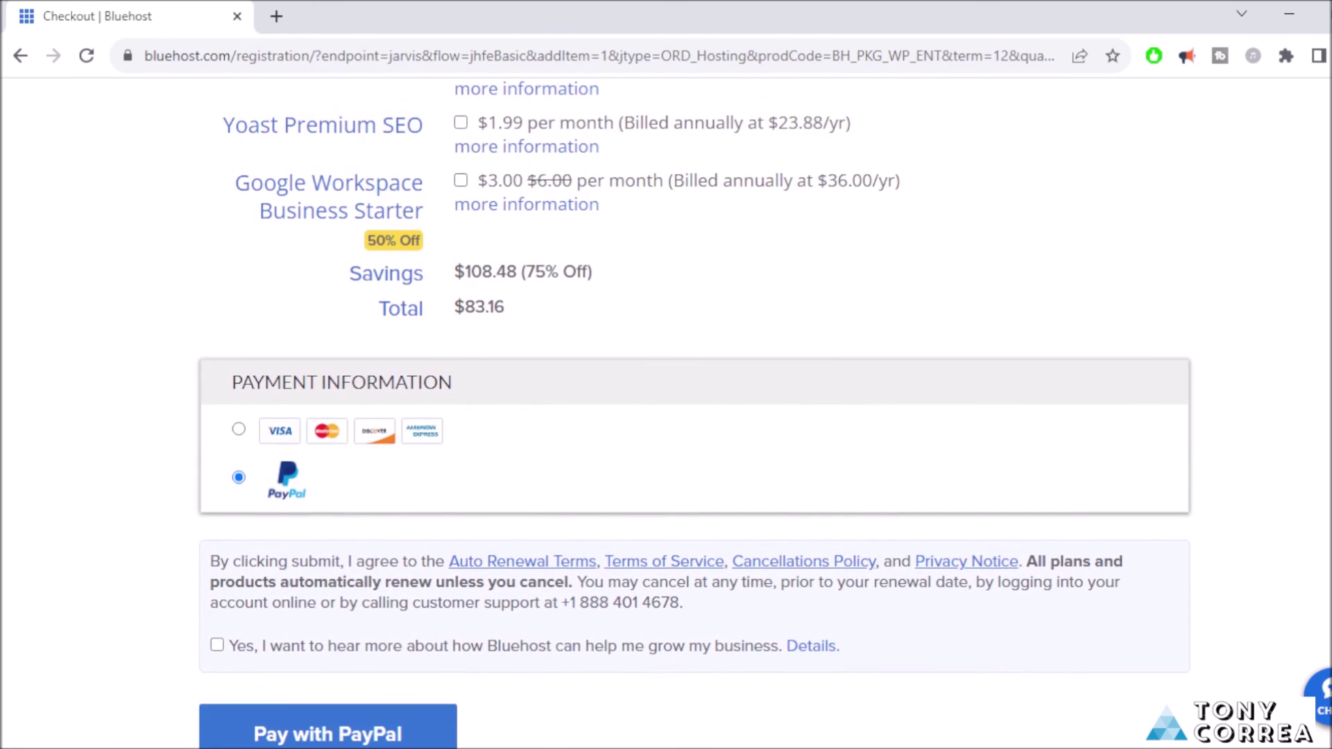
scroll(666, 409, up, 8)
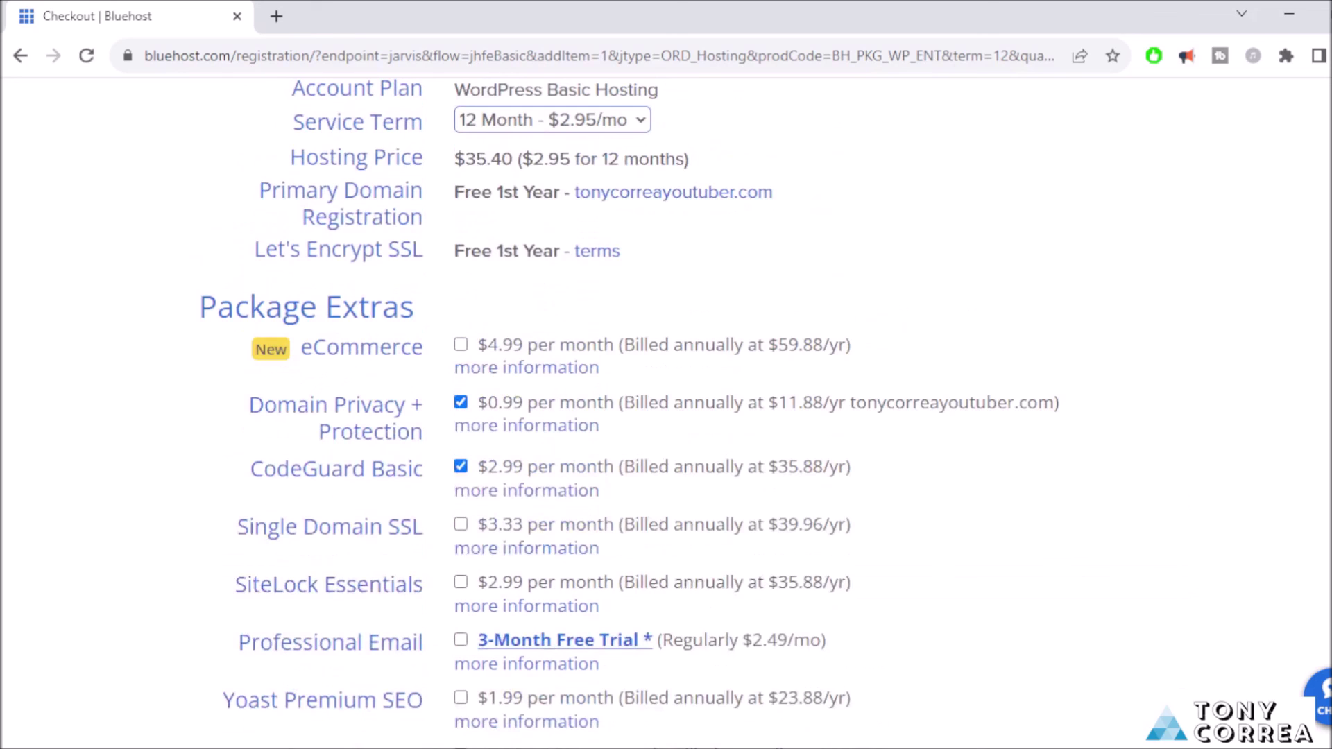
scroll(666, 410, up, 16)
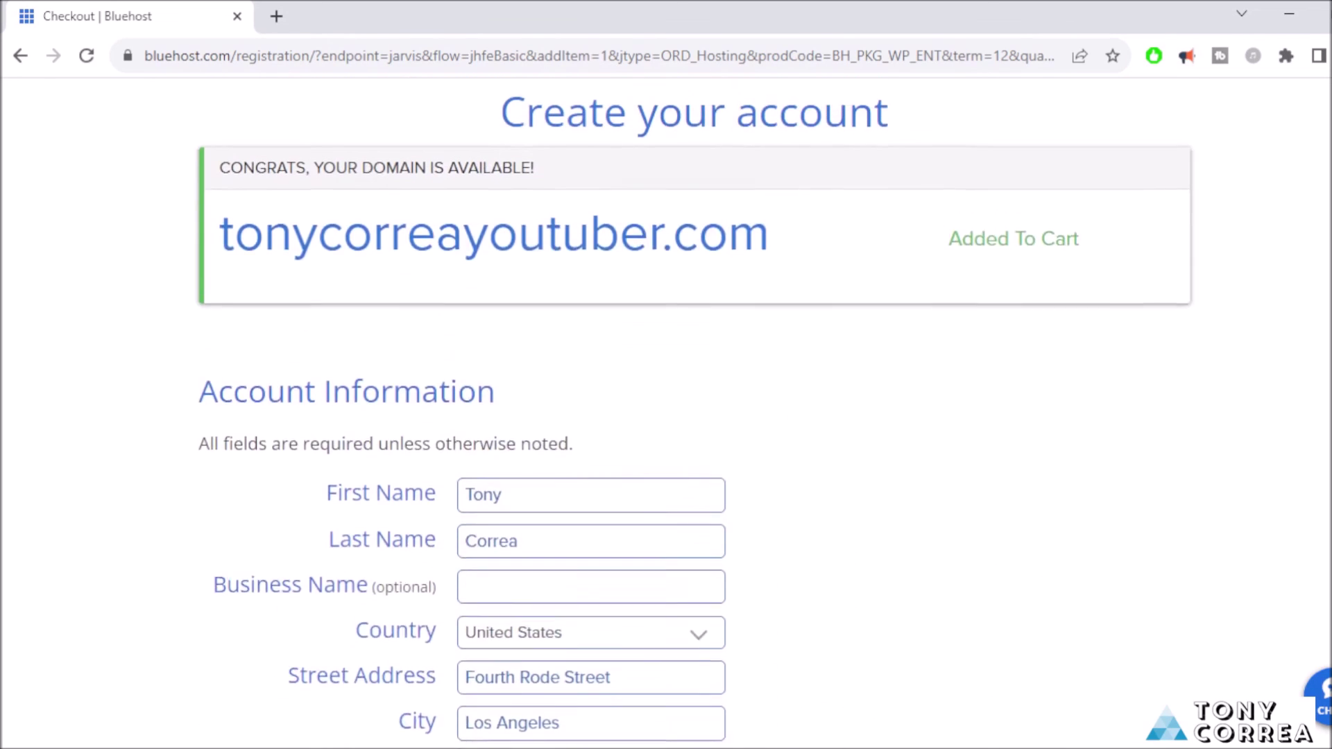
scroll(666, 409, down, 4)
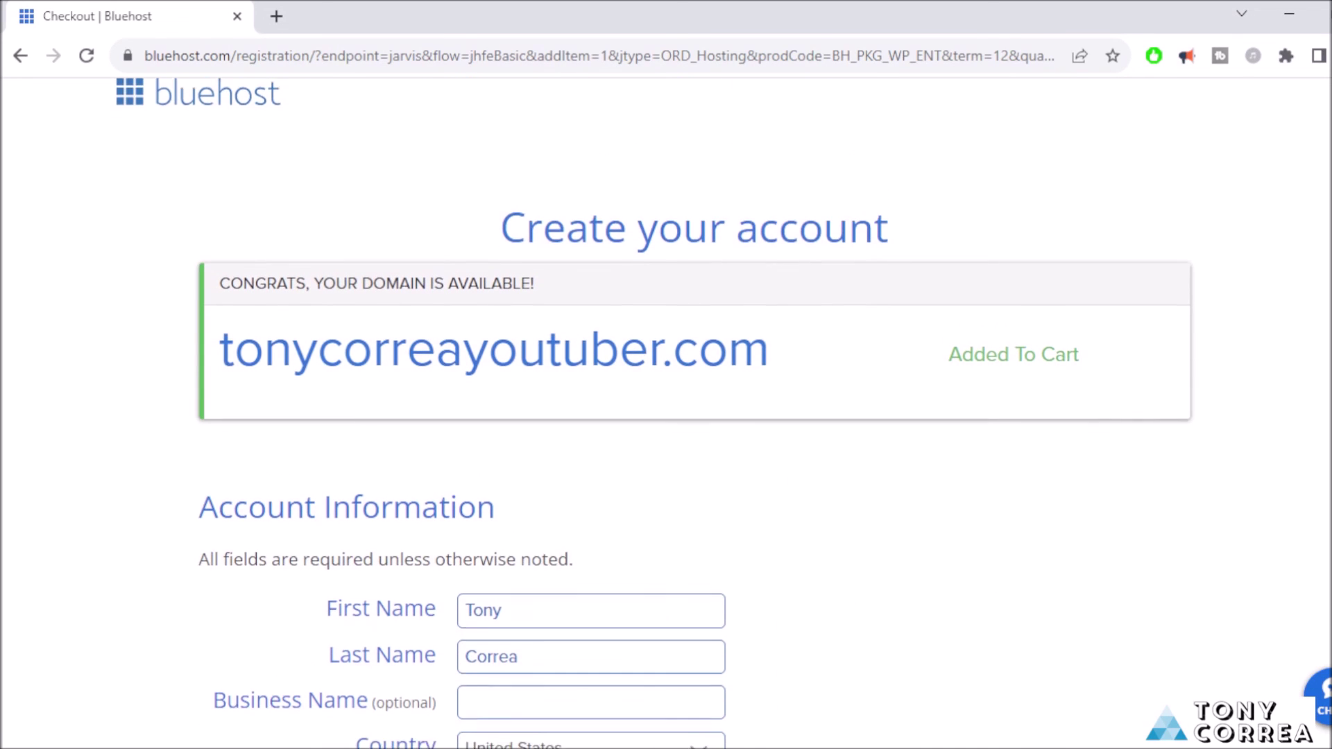
scroll(666, 409, down, 2)
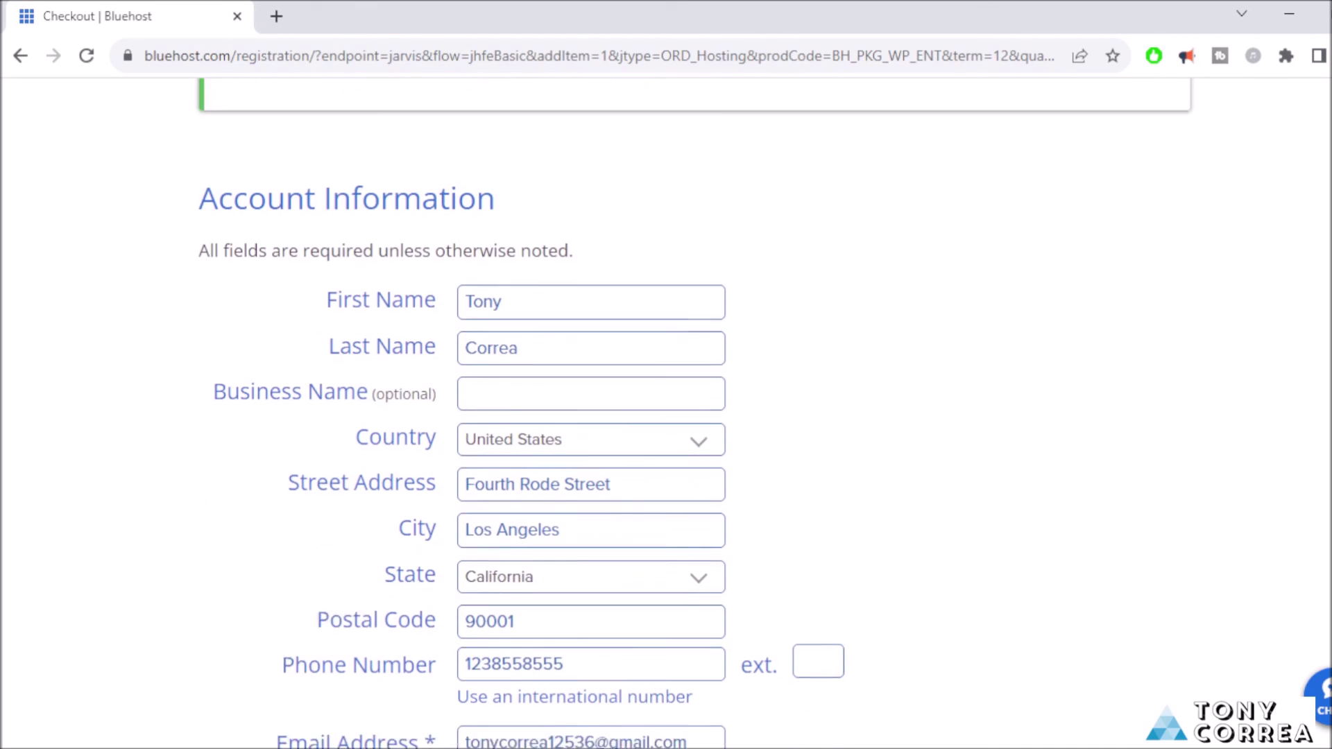